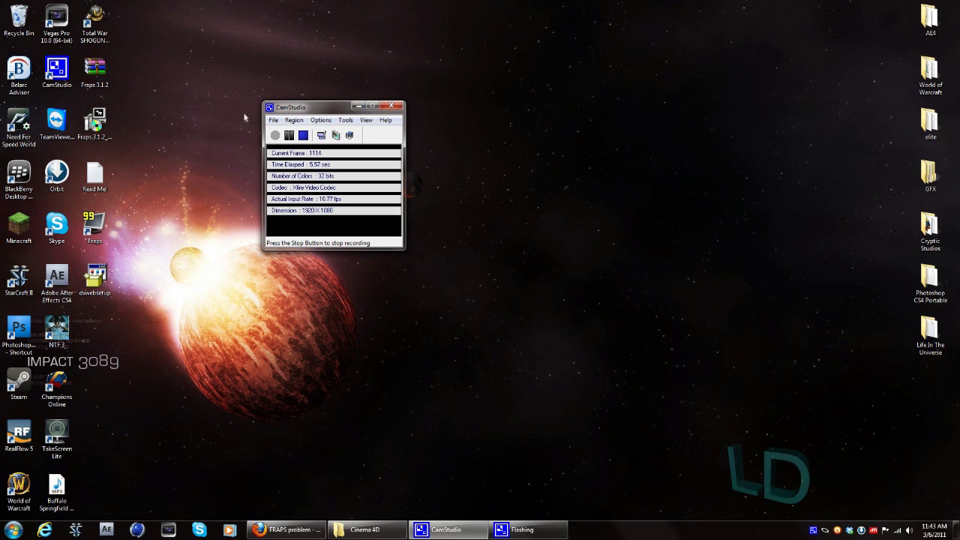
# Empty the Recycle Bin and move the CamStudio recorder window closer to the middle of the desktop
pyautogui.moveTo(342, 110); pyautogui.dragTo(448, 139)
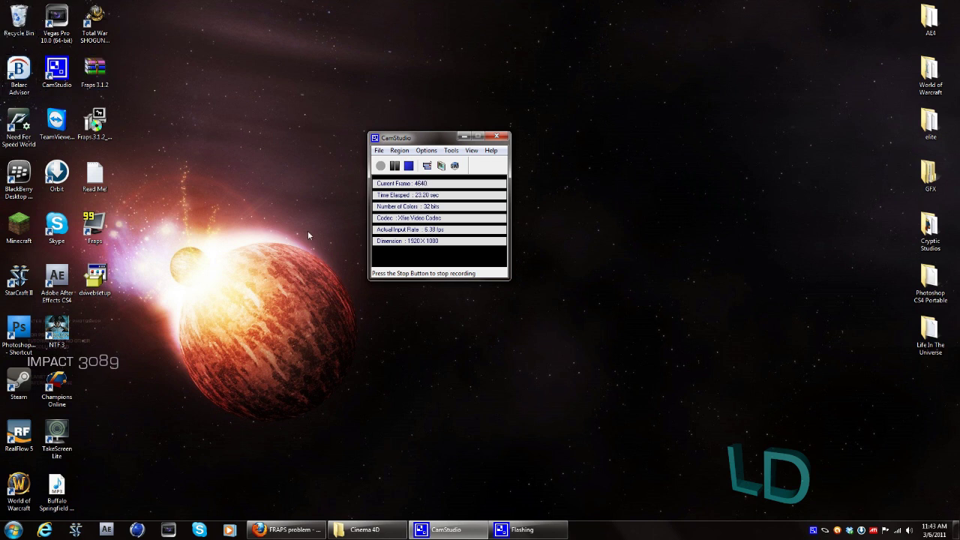
pyautogui.rightClick(16, 18)
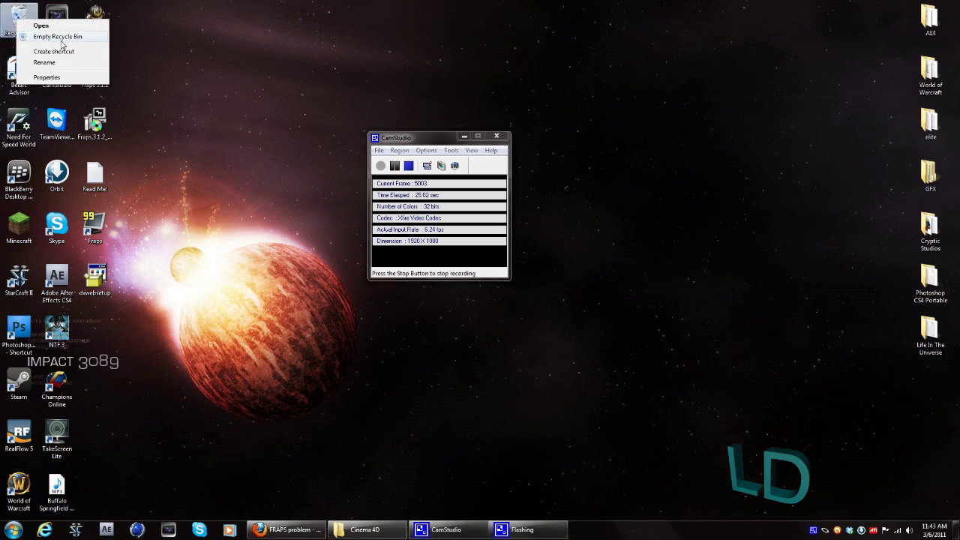
pyautogui.click(62, 38)
pyautogui.click(519, 273)
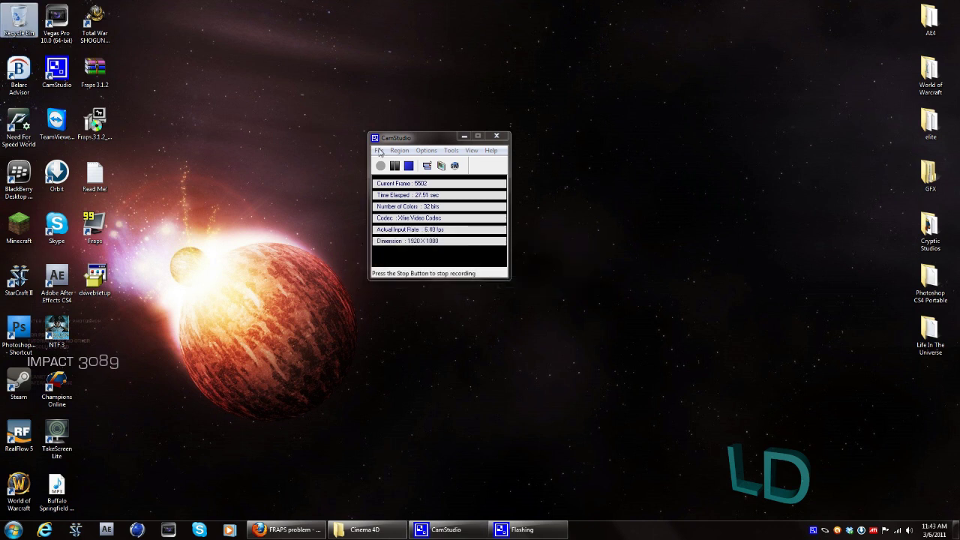
pyautogui.click(406, 140)
pyautogui.moveTo(412, 141); pyautogui.dragTo(408, 132)
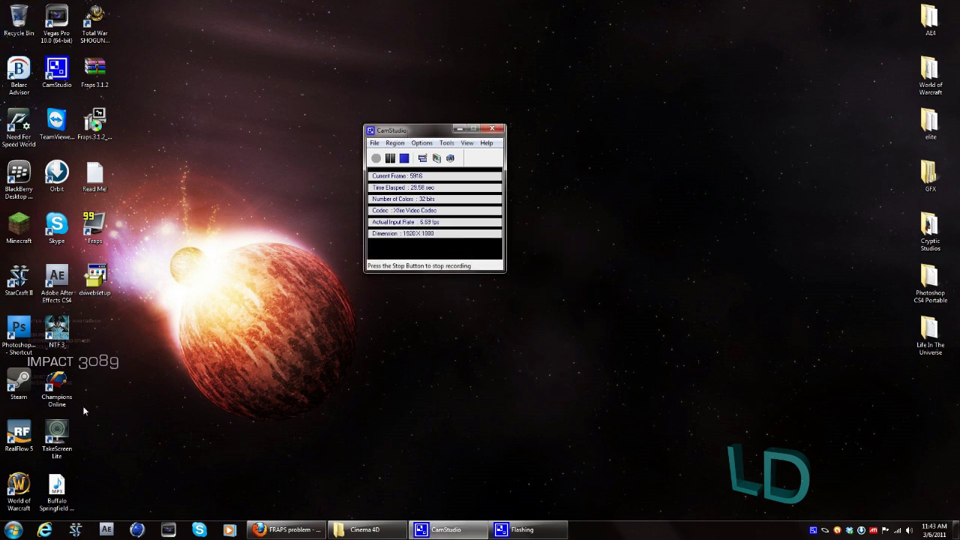
# Move the TakeScreen Lite shortcut into free desktop space and return it to its place under Champions Online
pyautogui.moveTo(61, 446); pyautogui.dragTo(253, 187)
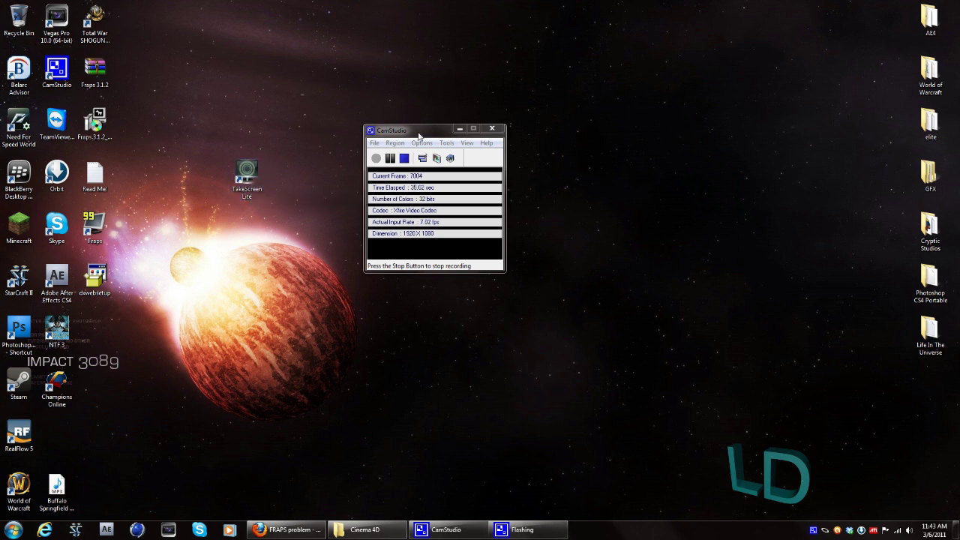
pyautogui.click(419, 136)
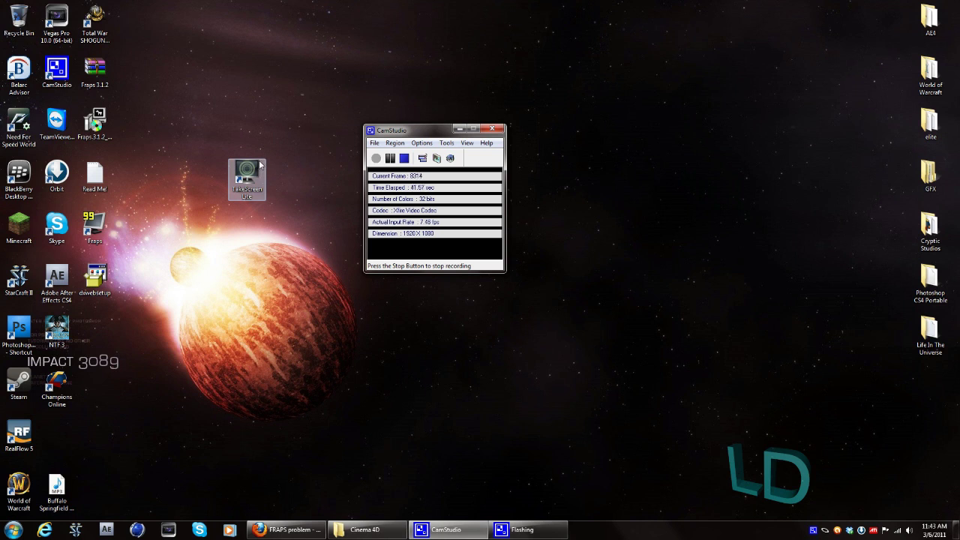
pyautogui.moveTo(259, 161); pyautogui.dragTo(57, 436)
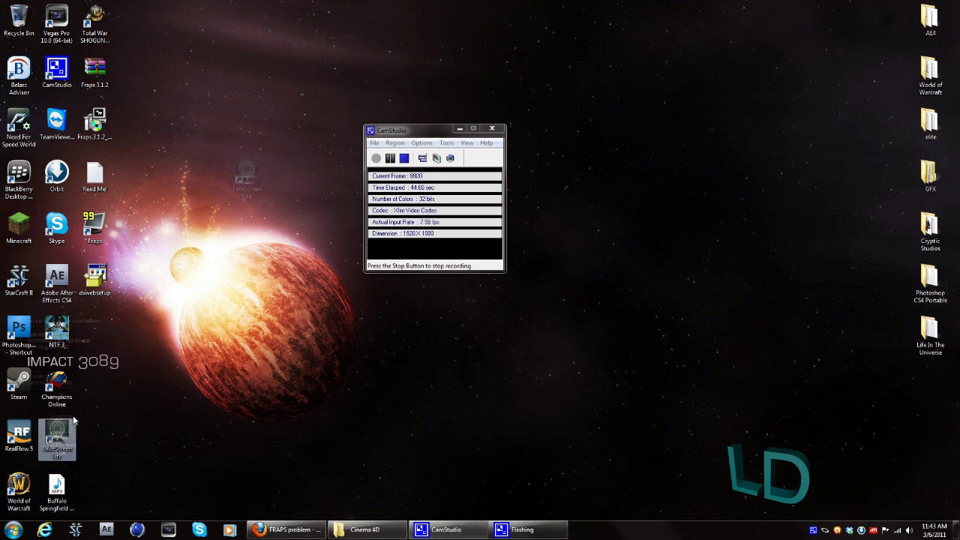
pyautogui.click(257, 212)
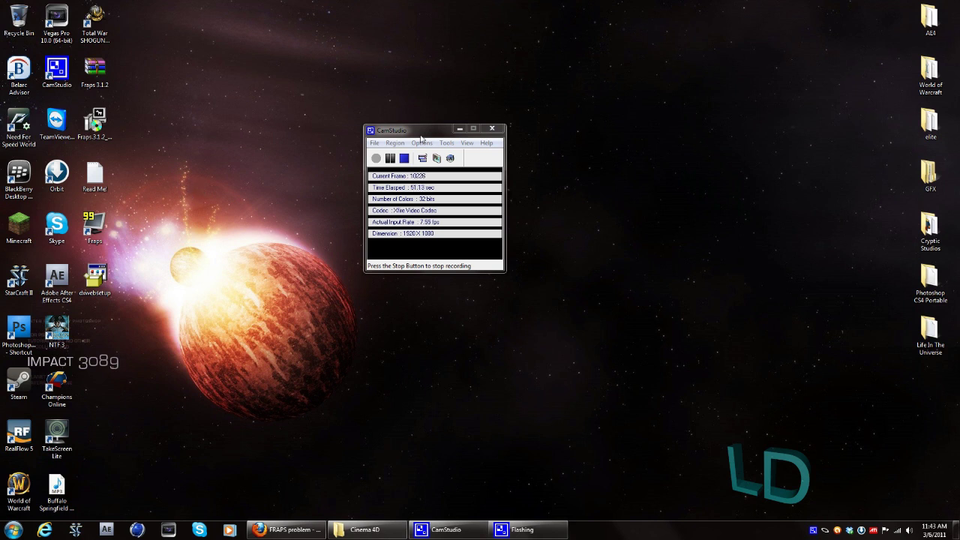
pyautogui.moveTo(421, 131)
pyautogui.mouseDown()
pyautogui.moveTo(432, 130)
pyautogui.moveTo(421, 130)
pyautogui.mouseUp()
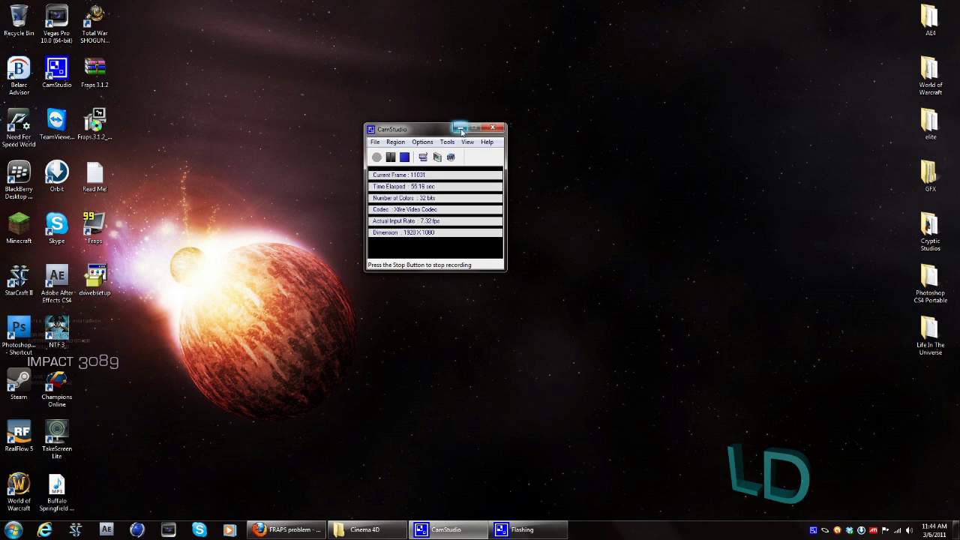
# Minimise the CamStudio recorder and switch to the Solar System.c4d scene in CINEMA 4D
pyautogui.click(460, 128)
pyautogui.click(357, 529)
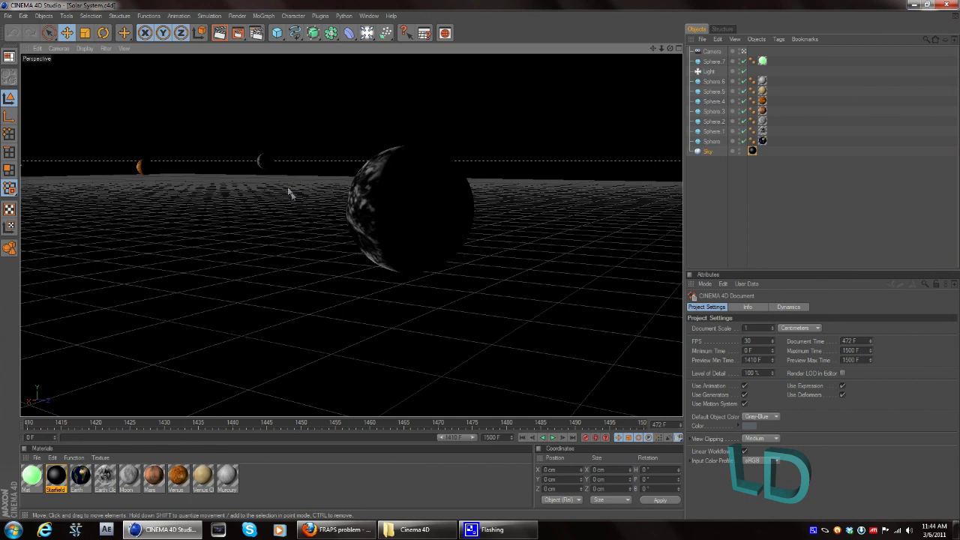
pyautogui.scroll(-5, 298, 237)
pyautogui.keyDown('alt'); pyautogui.moveTo(482, 259); pyautogui.dragTo(481, 260); pyautogui.keyUp('alt')
pyautogui.scroll(-3, 299, 238)
pyautogui.keyDown('alt'); pyautogui.moveTo(299, 238); pyautogui.dragTo(481, 258); pyautogui.keyUp('alt')
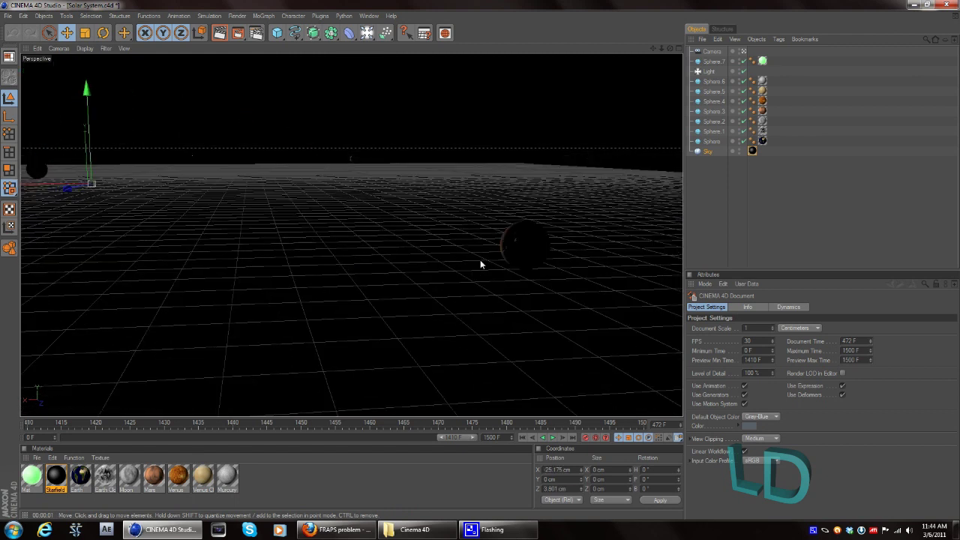
pyautogui.click(12, 32)
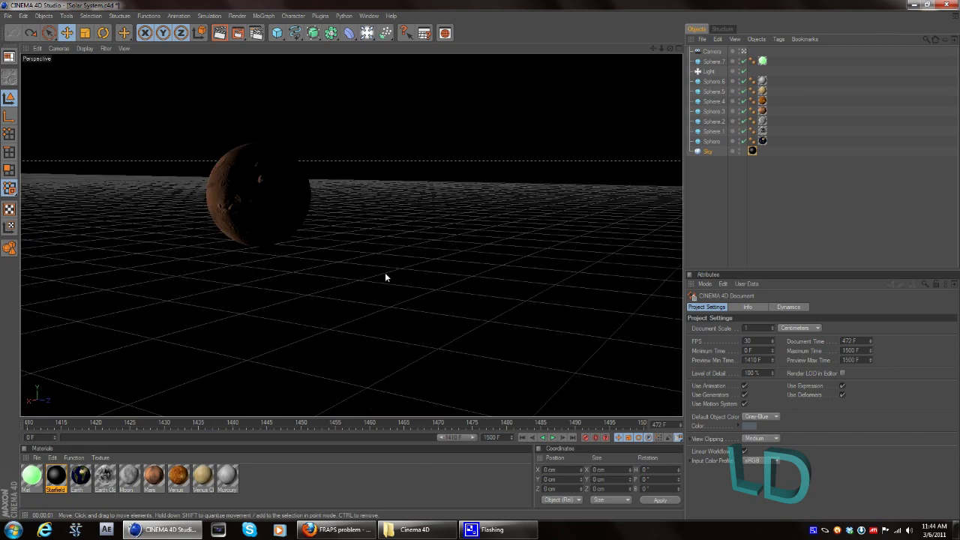
# Inspect the Mars sphere (Sphere.3) from several sides and render a close-up of it in the viewport
pyautogui.click(291, 182)
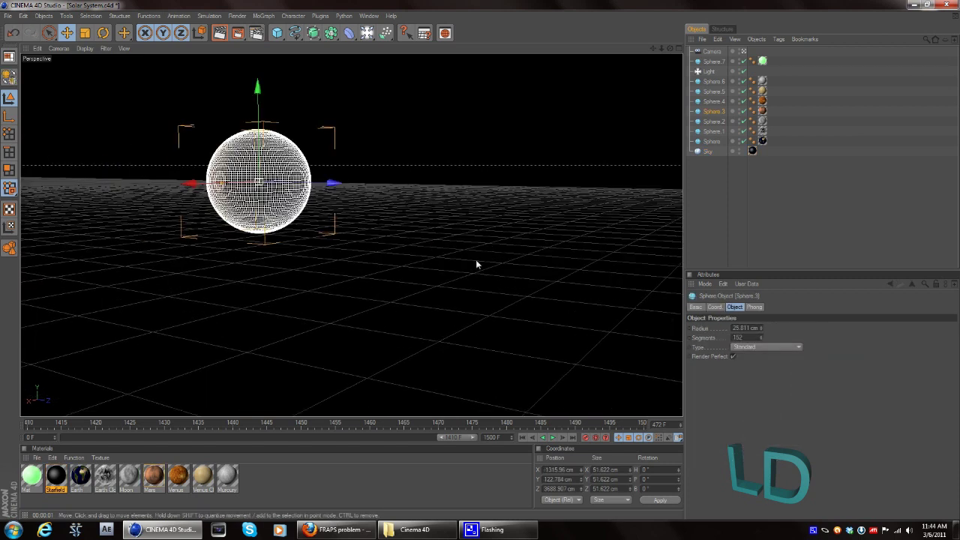
pyautogui.click(395, 295)
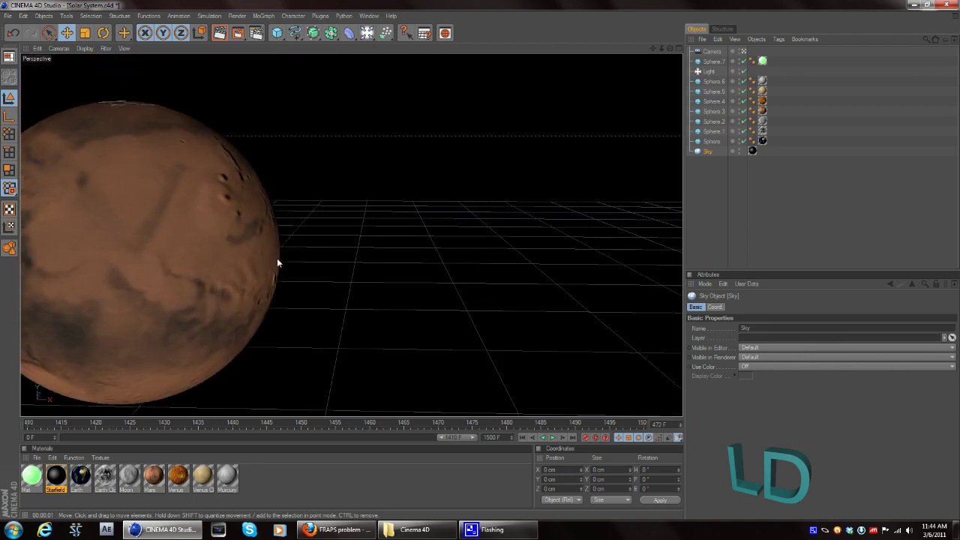
pyautogui.click(277, 263)
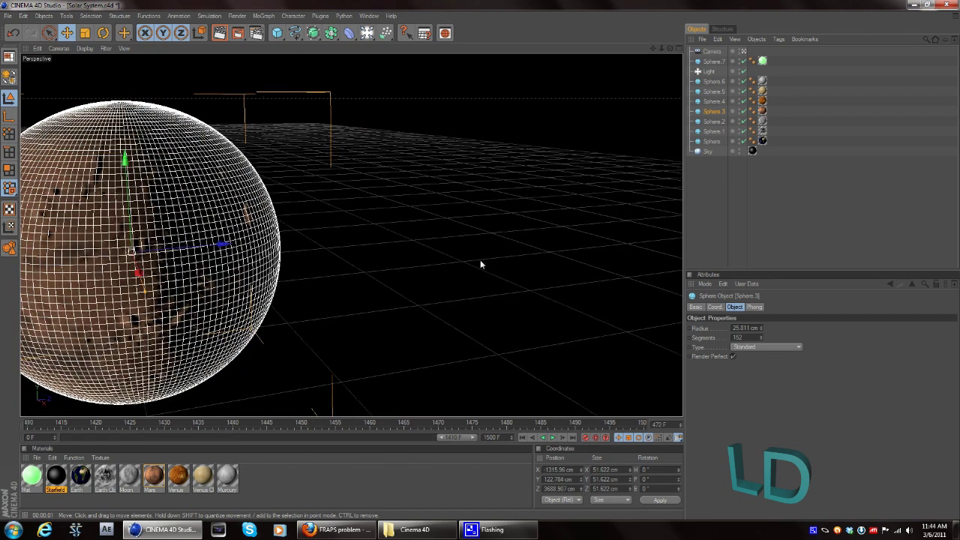
pyautogui.click(374, 288)
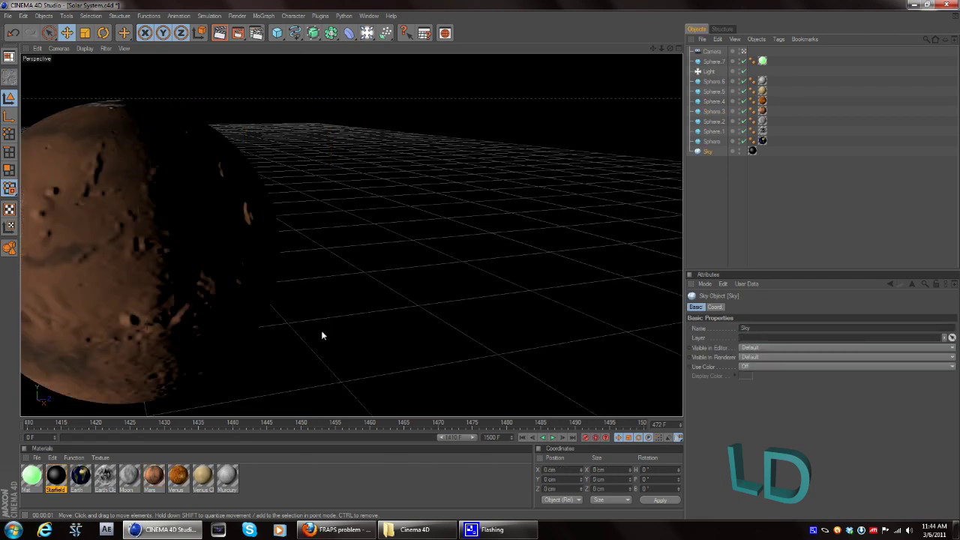
pyautogui.click(481, 264)
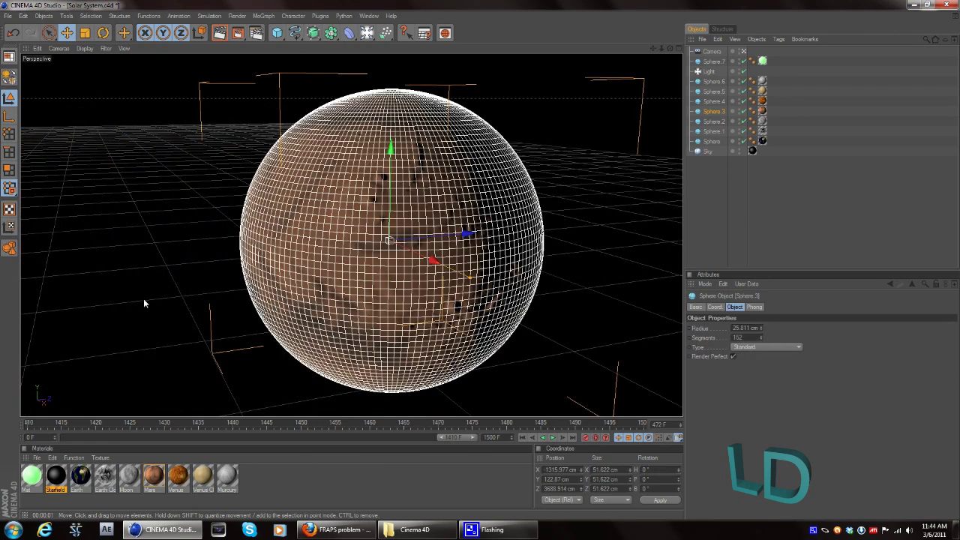
pyautogui.click(117, 265)
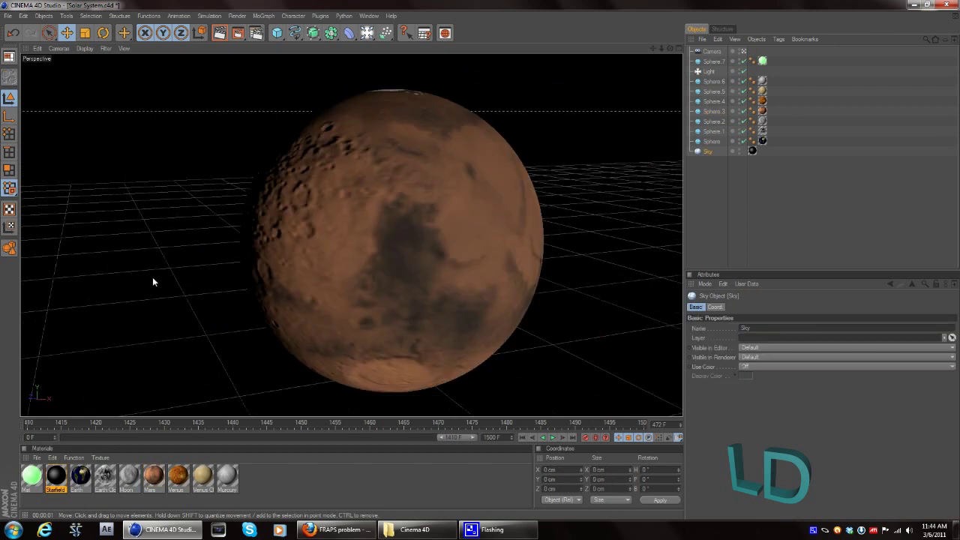
pyautogui.click(220, 33)
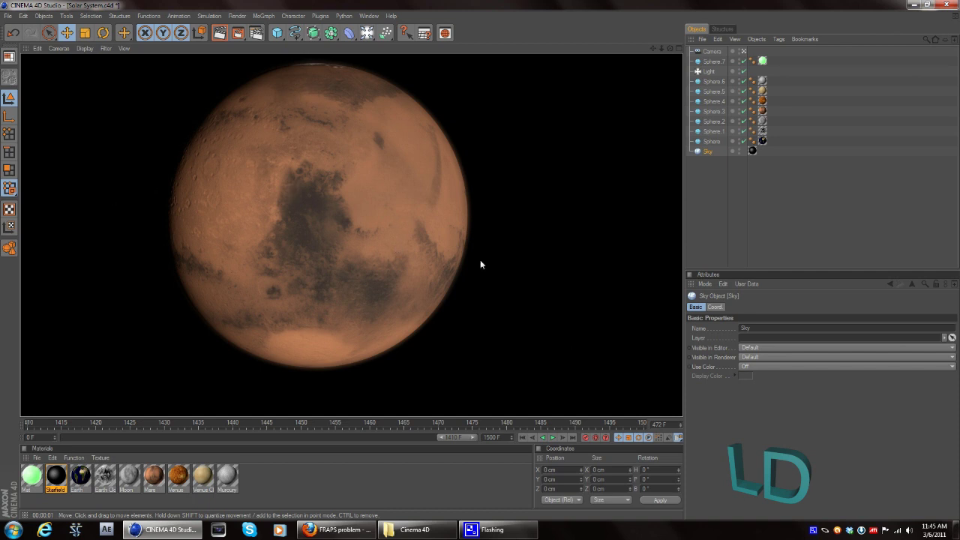
# Clear the Mars render, view the planet from farther away and select Sphere.4 to look for Venus
pyautogui.click(551, 319)
pyautogui.scroll(-8, 536, 315)
pyautogui.scroll(2, 405, 272)
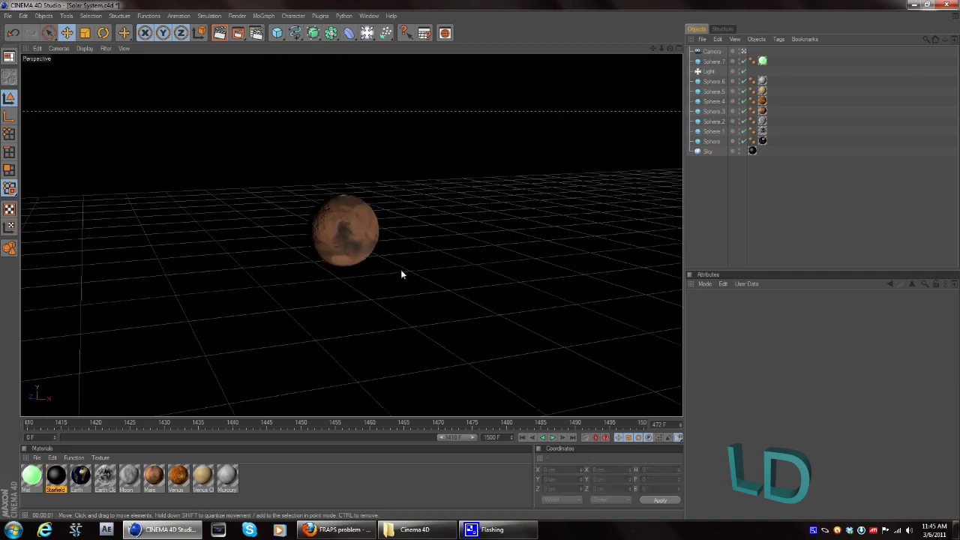
pyautogui.scroll(4, 401, 269)
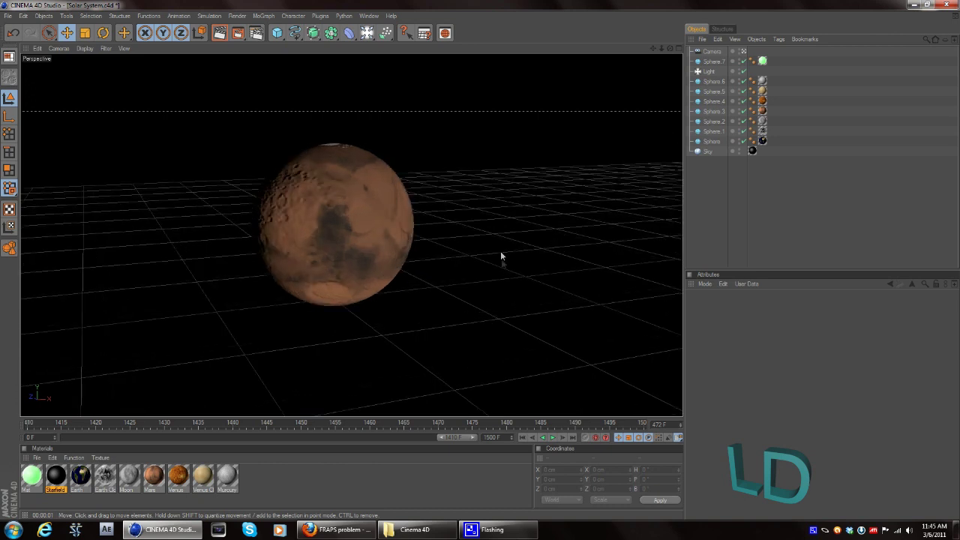
pyautogui.keyDown('alt'); pyautogui.moveTo(501, 258); pyautogui.dragTo(520, 285); pyautogui.keyUp('alt')
pyautogui.scroll(-7, 520, 286)
pyautogui.scroll(-5, 520, 287)
pyautogui.keyDown('alt'); pyautogui.moveTo(481, 264); pyautogui.dragTo(481, 264, button='middle'); pyautogui.keyUp('alt')
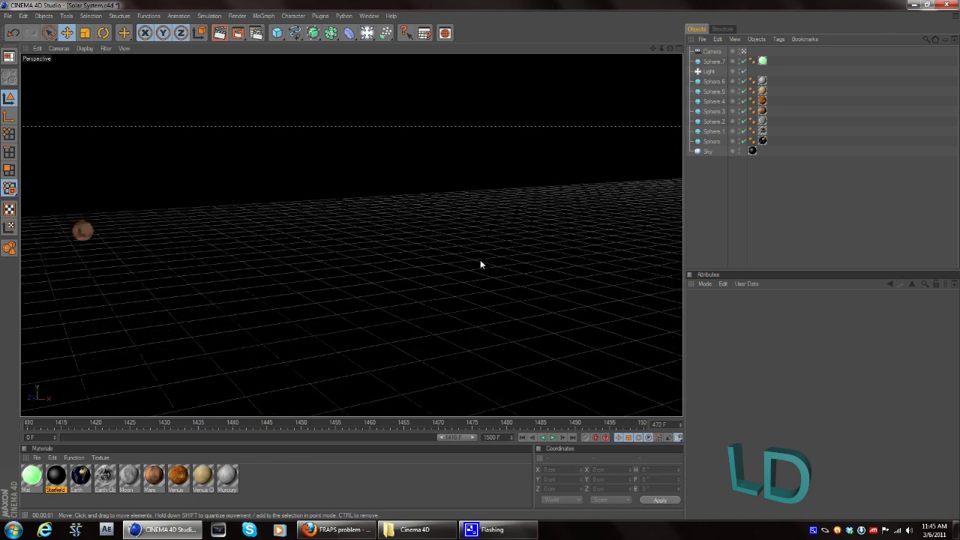
pyautogui.click(713, 102)
pyautogui.keyDown('alt'); pyautogui.moveTo(572, 289); pyautogui.dragTo(476, 262); pyautogui.keyUp('alt')
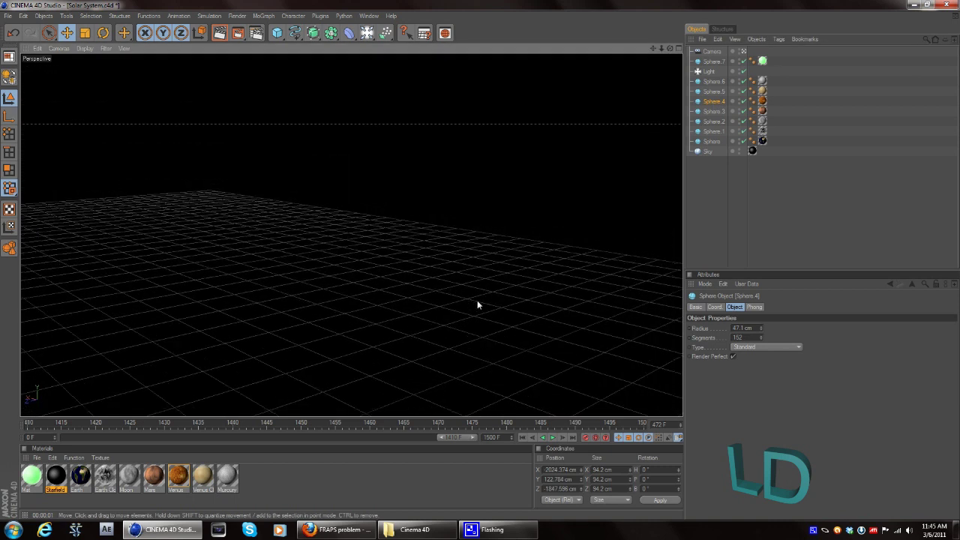
# Bring the camera to the Earth sphere and render a close-up of the Earth and Moon in the viewport
pyautogui.click(711, 52)
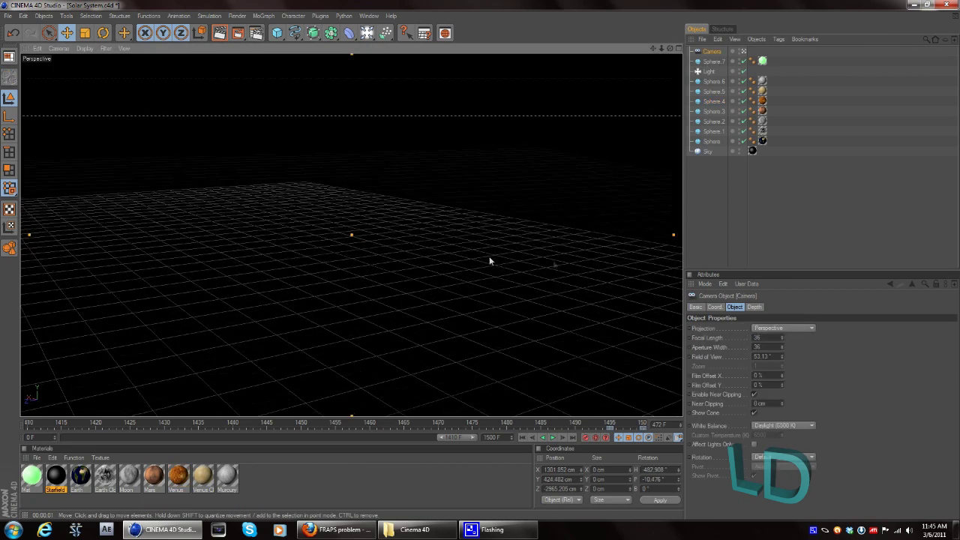
pyautogui.keyDown('alt'); pyautogui.moveTo(513, 267); pyautogui.dragTo(299, 327); pyautogui.keyUp('alt')
pyautogui.keyDown('alt'); pyautogui.moveTo(299, 327); pyautogui.dragTo(480, 266, button='right'); pyautogui.keyUp('alt')
pyautogui.keyDown('alt'); pyautogui.moveTo(480, 266); pyautogui.dragTo(398, 363, button='middle'); pyautogui.keyUp('alt')
pyautogui.keyDown('alt'); pyautogui.moveTo(480, 266); pyautogui.dragTo(396, 210, button='right'); pyautogui.keyUp('alt')
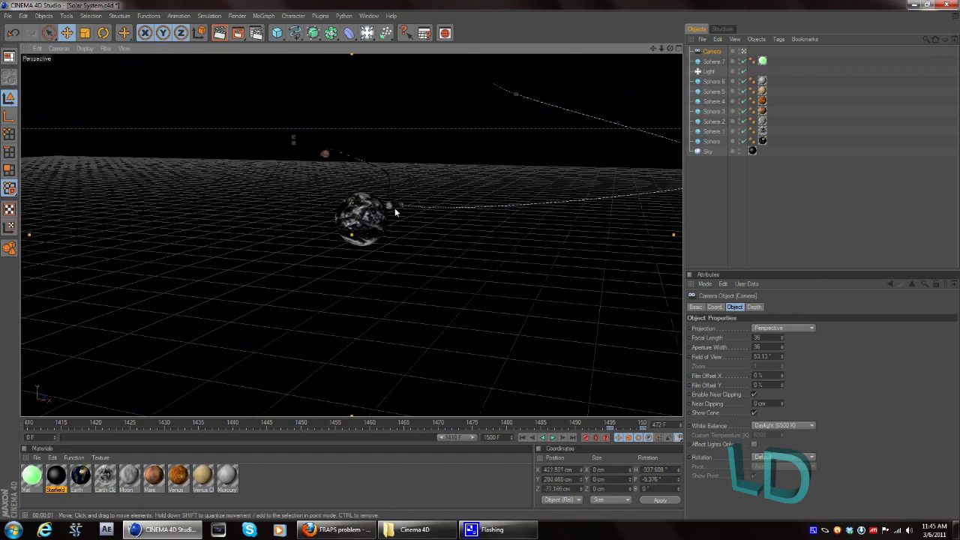
pyautogui.click(716, 141)
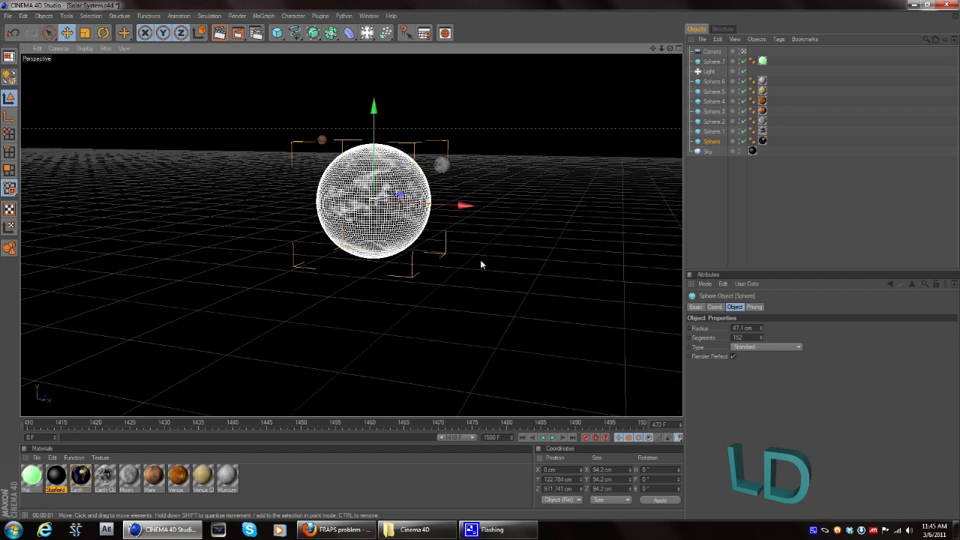
pyautogui.keyDown('alt'); pyautogui.moveTo(266, 222); pyautogui.dragTo(481, 264); pyautogui.keyUp('alt')
pyautogui.keyDown('alt'); pyautogui.moveTo(481, 261); pyautogui.dragTo(527, 262, button='right'); pyautogui.keyUp('alt')
pyautogui.click(220, 34)
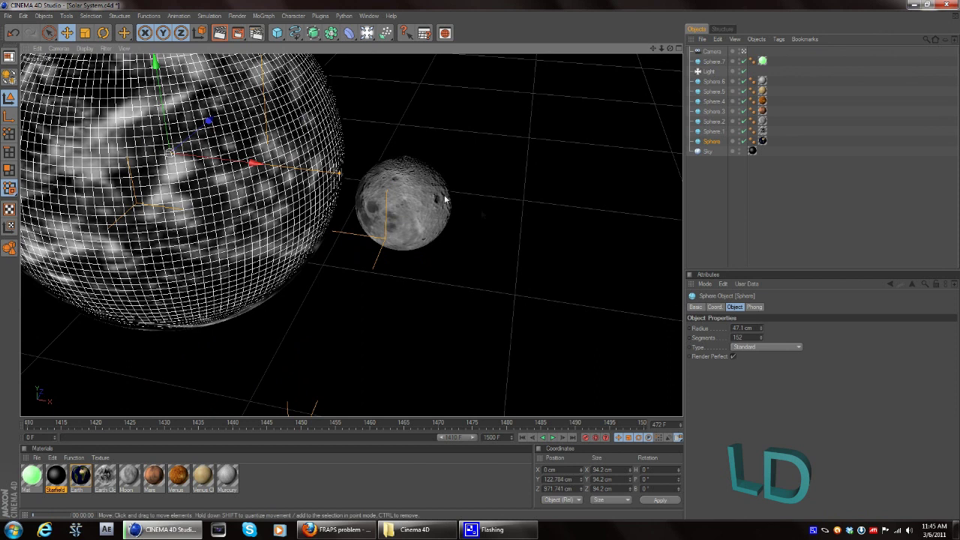
pyautogui.hotkey('ctrl', 'r')
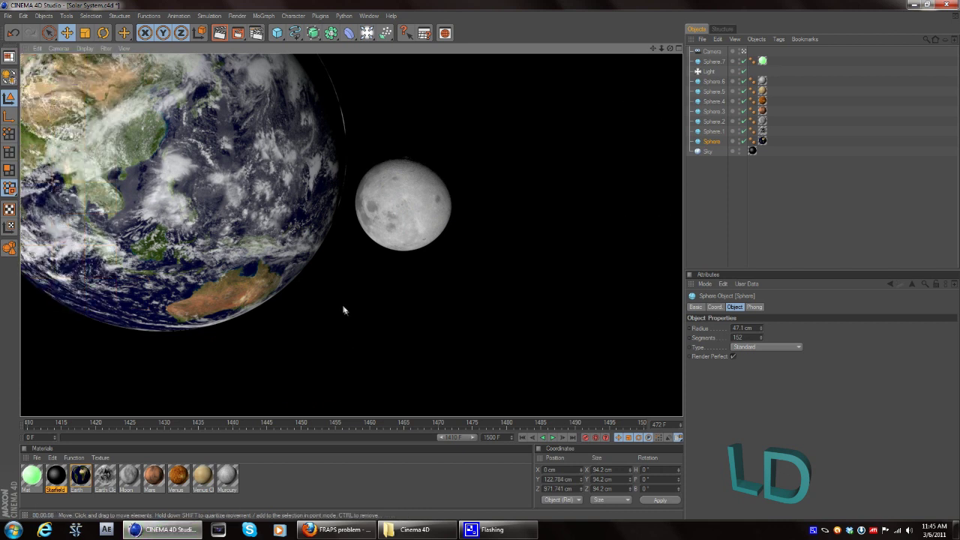
# Clear the Earth render, view the planet from farther away and select Sphere.5 to look for Venus
pyautogui.moveTo(363, 320)
pyautogui.keyDown('alt'); pyautogui.mouseDown()
pyautogui.moveTo(480, 261)
pyautogui.moveTo(360, 312)
pyautogui.mouseUp(); pyautogui.keyUp('alt')
pyautogui.scroll(-5, 359, 309)
pyautogui.moveTo(358, 313)
pyautogui.keyDown('alt'); pyautogui.mouseDown(button='middle')
pyautogui.moveTo(481, 261)
pyautogui.moveTo(361, 321)
pyautogui.mouseUp(button='middle'); pyautogui.keyUp('alt')
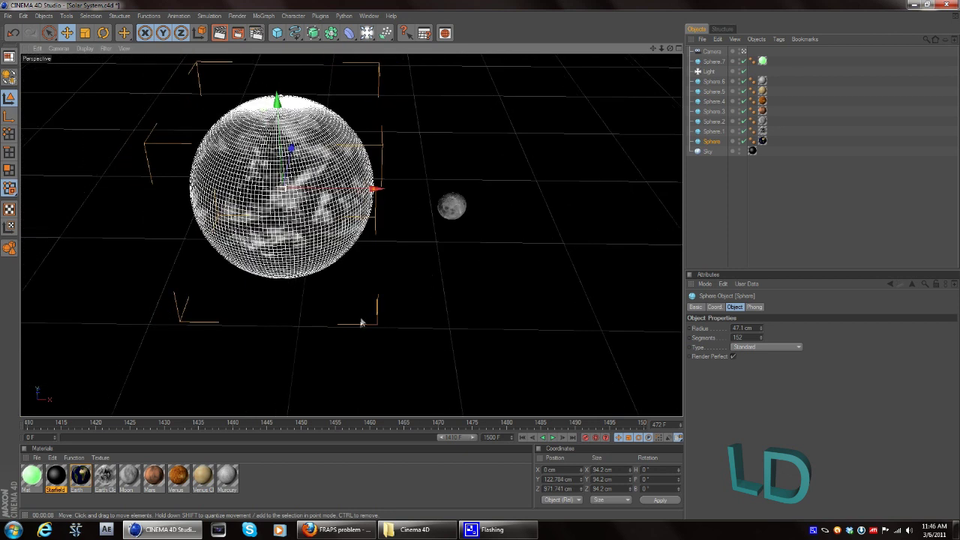
pyautogui.scroll(-4, 359, 322)
pyautogui.scroll(-8, 357, 322)
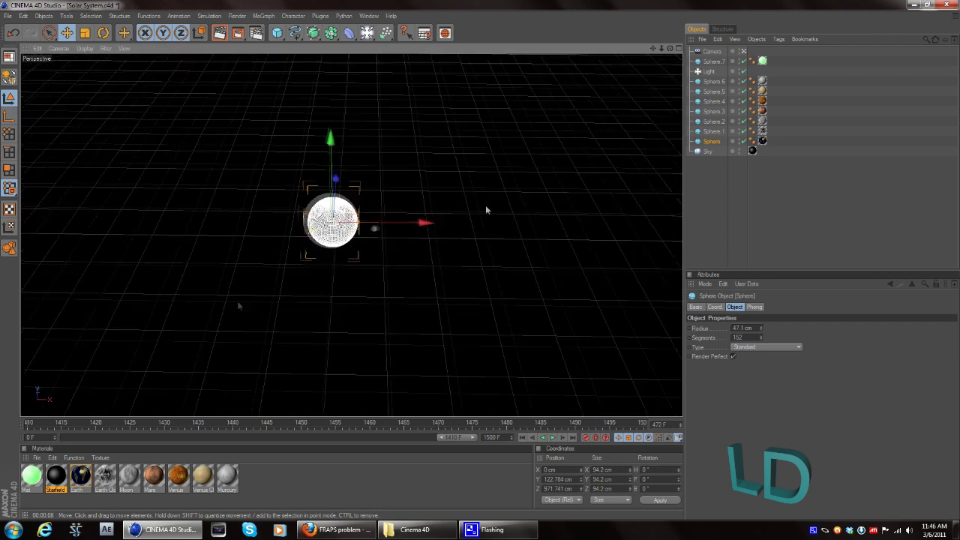
pyautogui.click(712, 82)
pyautogui.click(714, 62)
pyautogui.click(725, 91)
pyautogui.keyDown('alt'); pyautogui.moveTo(480, 260); pyautogui.dragTo(480, 261); pyautogui.keyUp('alt')
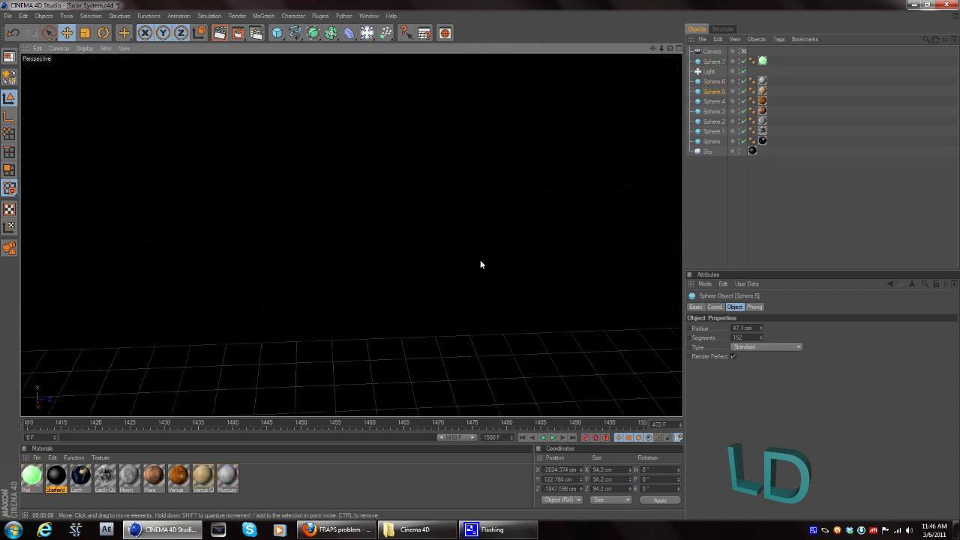
# Bring the camera to the Venus spheres and render a close-up of the planet in the viewport
pyautogui.click(711, 51)
pyautogui.moveTo(592, 264); pyautogui.dragTo(244, 317)
pyautogui.moveTo(481, 264); pyautogui.dragTo(481, 264)
pyautogui.moveTo(200, 319); pyautogui.dragTo(429, 198)
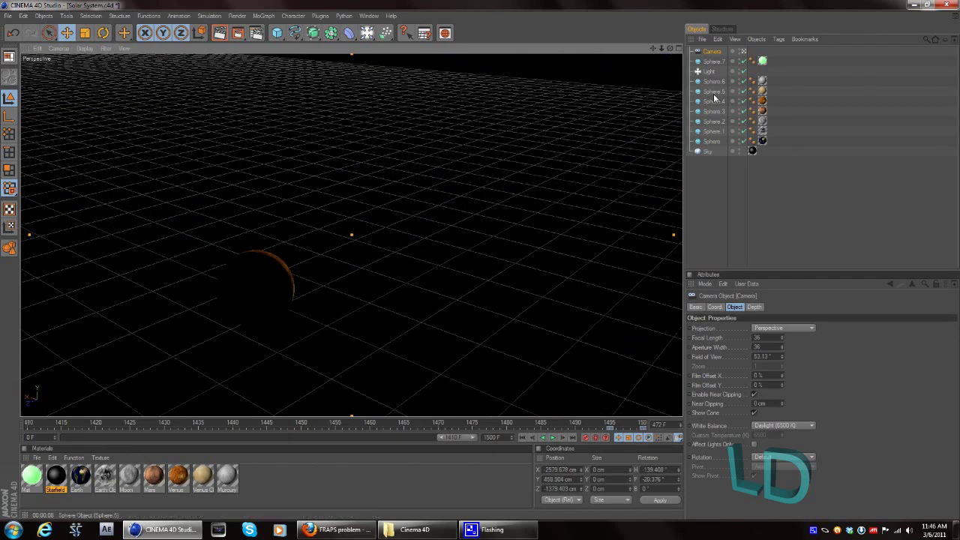
pyautogui.click(259, 285)
pyautogui.keyDown('alt'); pyautogui.moveTo(481, 264); pyautogui.dragTo(481, 264); pyautogui.keyUp('alt')
pyautogui.scroll(3, 235, 383)
pyautogui.scroll(-2, 252, 356)
pyautogui.keyDown('alt'); pyautogui.moveTo(253, 357); pyautogui.dragTo(312, 323); pyautogui.keyUp('alt')
pyautogui.scroll(4, 521, 239)
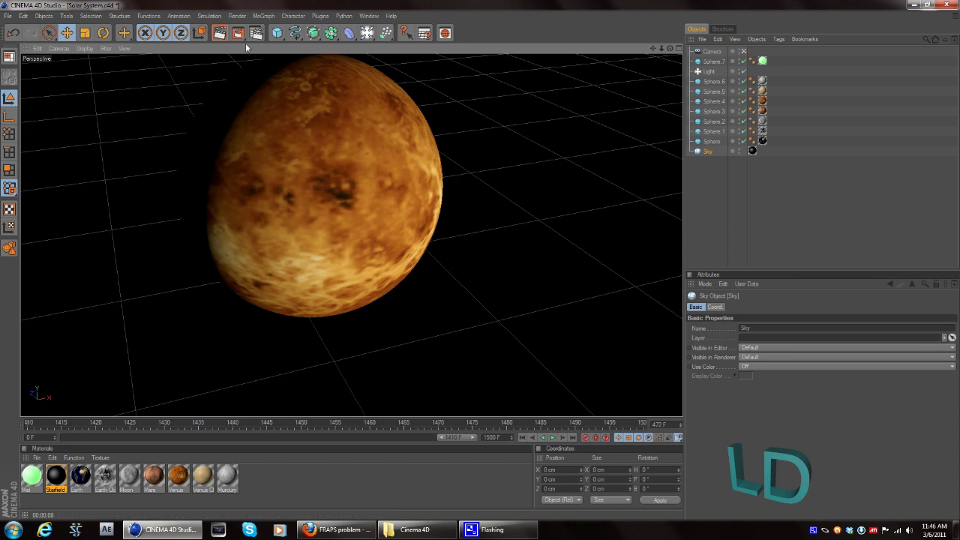
pyautogui.click(220, 33)
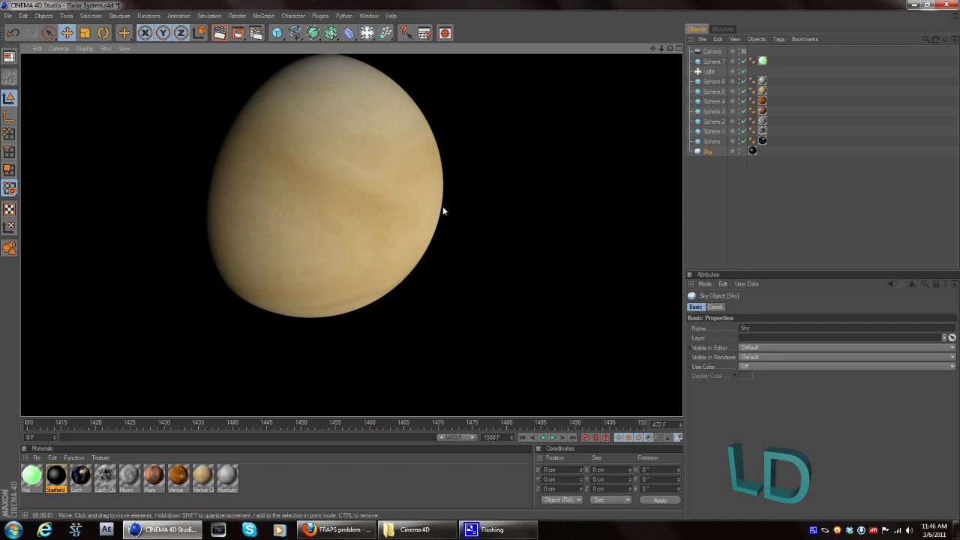
# Try deleting the outer Venus sphere Sphere.5, render the surface beneath it in the viewport, and undo the deletion
pyautogui.click(714, 92)
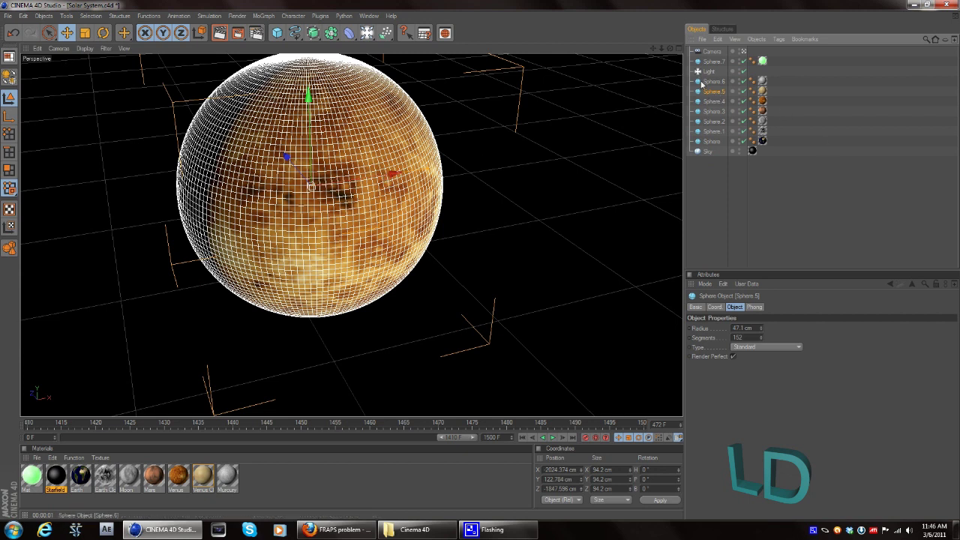
pyautogui.press('Delete')
pyautogui.click(225, 30)
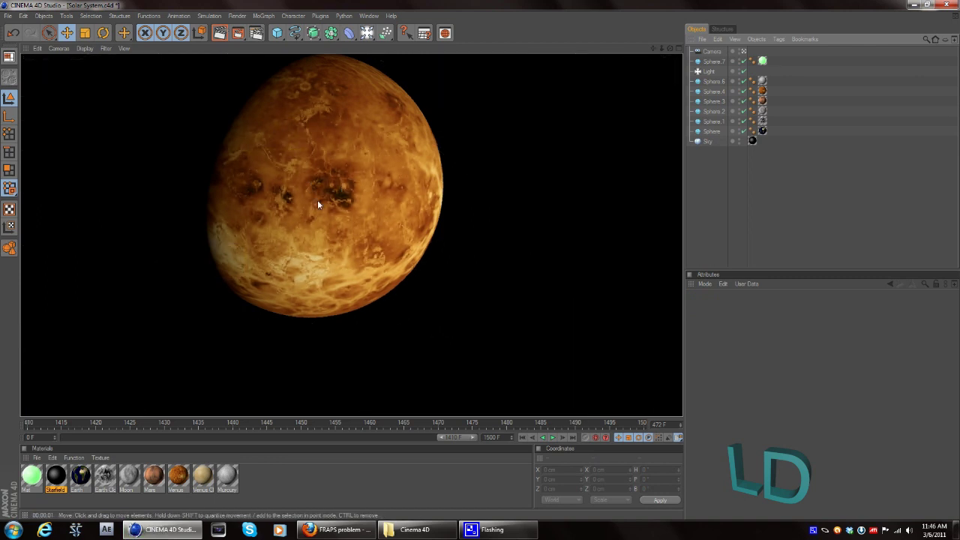
pyautogui.click(13, 33)
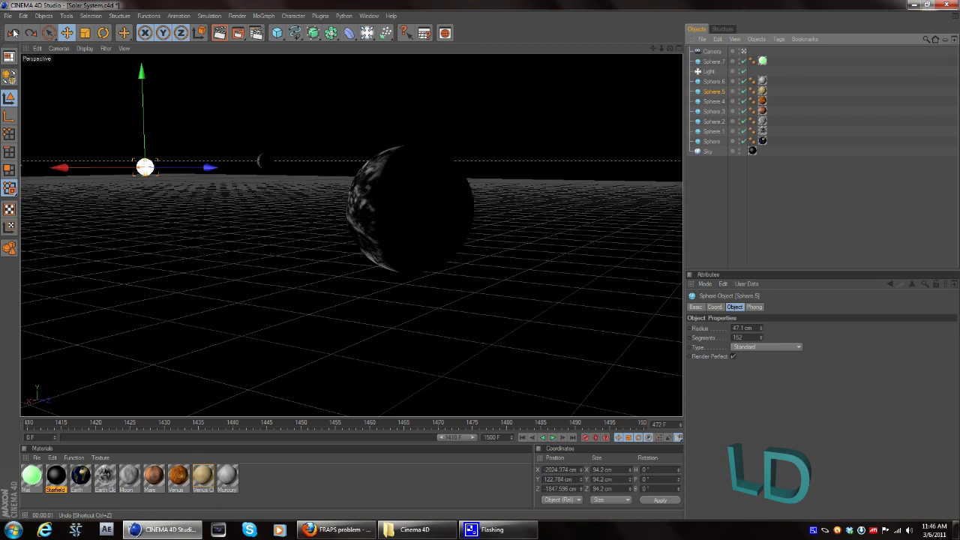
# View the scene from beyond Venus and select Sphere.6 to locate Mercury
pyautogui.click(585, 232)
pyautogui.keyDown('alt'); pyautogui.moveTo(584, 232); pyautogui.dragTo(157, 229, button='right'); pyautogui.keyUp('alt')
pyautogui.keyDown('alt'); pyautogui.moveTo(157, 229); pyautogui.dragTo(479, 259, button='middle'); pyautogui.keyUp('alt')
pyautogui.keyDown('alt'); pyautogui.moveTo(145, 223); pyautogui.dragTo(150, 215); pyautogui.keyUp('alt')
pyautogui.click(714, 81)
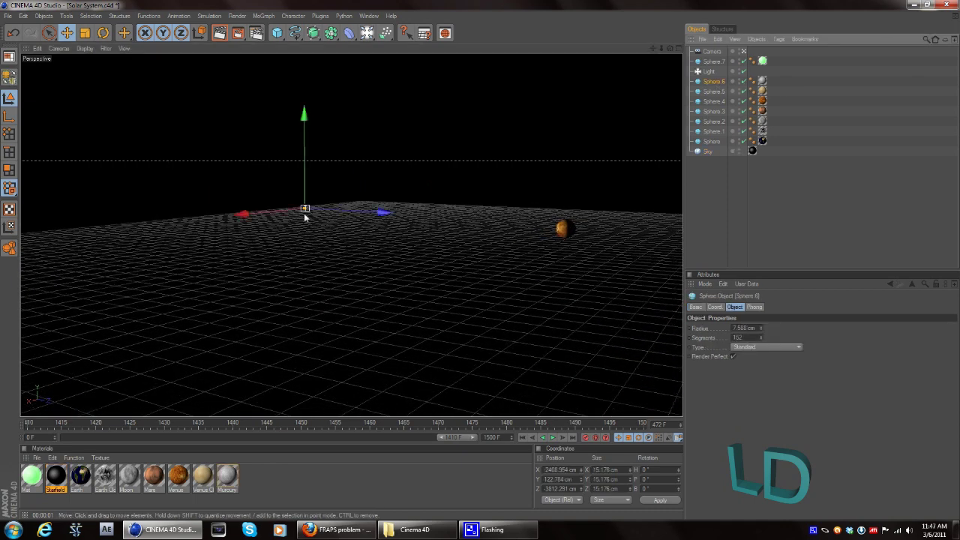
pyautogui.moveTo(261, 229)
pyautogui.keyDown('alt'); pyautogui.mouseDown()
pyautogui.moveTo(480, 260)
pyautogui.moveTo(270, 233)
pyautogui.mouseUp(); pyautogui.keyUp('alt')
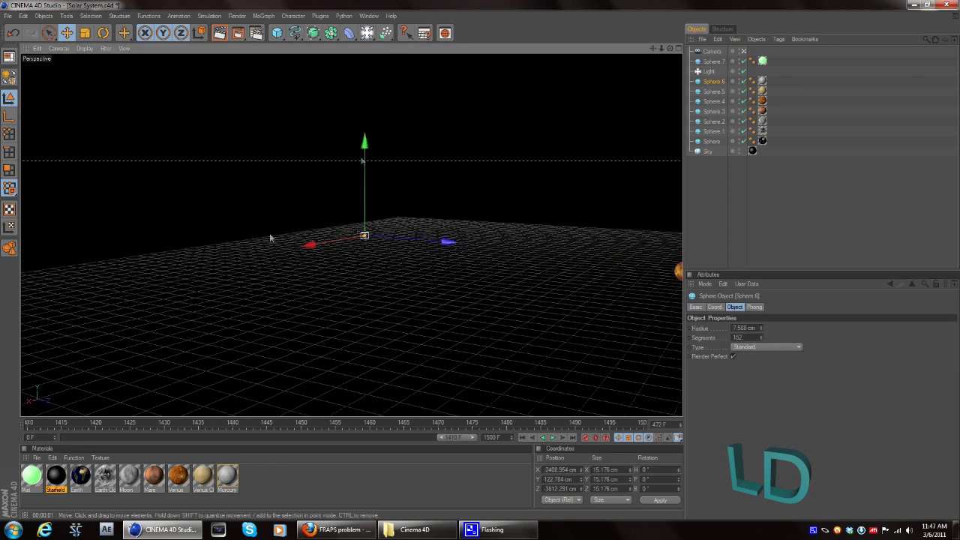
pyautogui.click(710, 51)
pyautogui.keyDown('alt'); pyautogui.moveTo(254, 277); pyautogui.dragTo(421, 222); pyautogui.keyUp('alt')
pyautogui.click(395, 203)
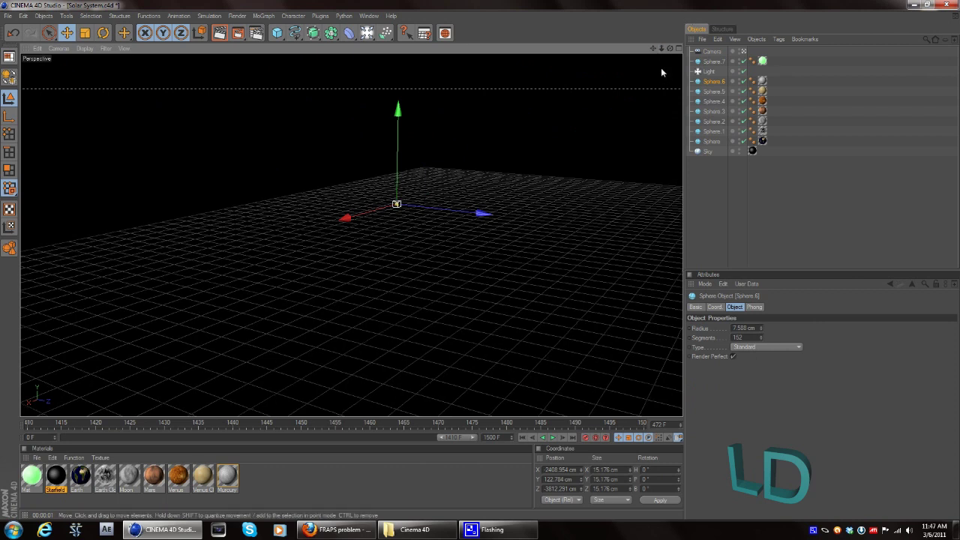
# Bring the camera in to the small Mercury sphere and turn the view to its lit side
pyautogui.scroll(5, 382, 261)
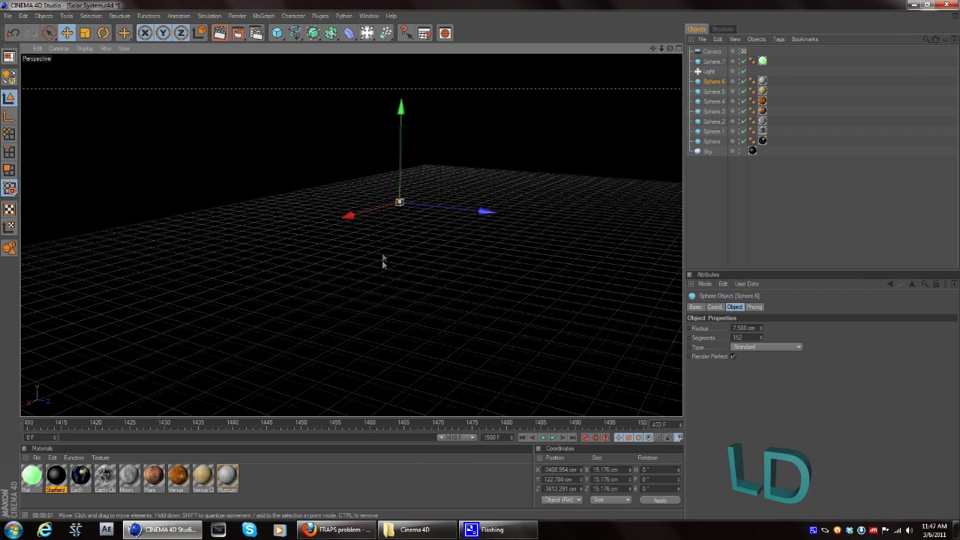
pyautogui.scroll(5, 378, 239)
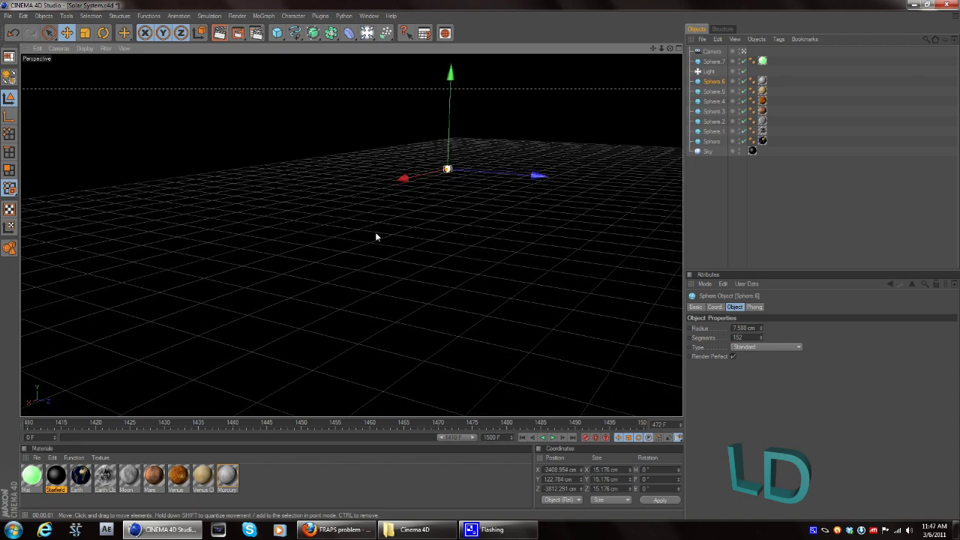
pyautogui.click(381, 225)
pyautogui.keyDown('alt'); pyautogui.moveTo(480, 260); pyautogui.dragTo(437, 225, button='middle'); pyautogui.keyUp('alt')
pyautogui.keyDown('alt'); pyautogui.moveTo(437, 229); pyautogui.dragTo(394, 218); pyautogui.keyUp('alt')
pyautogui.scroll(8, 395, 218)
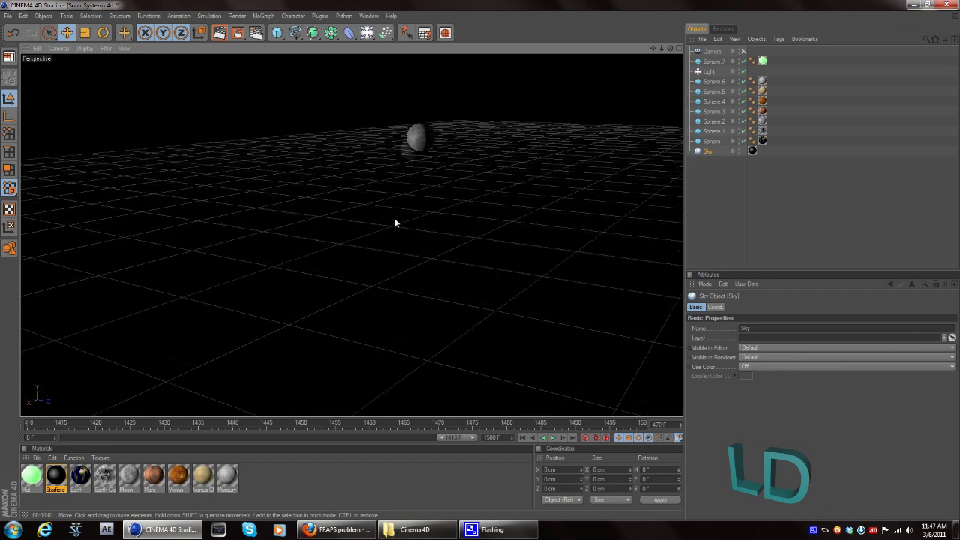
pyautogui.keyDown('alt'); pyautogui.moveTo(393, 218); pyautogui.dragTo(437, 284); pyautogui.keyUp('alt')
pyautogui.click(342, 285)
pyautogui.keyDown('alt'); pyautogui.moveTo(387, 353); pyautogui.dragTo(439, 385); pyautogui.keyUp('alt')
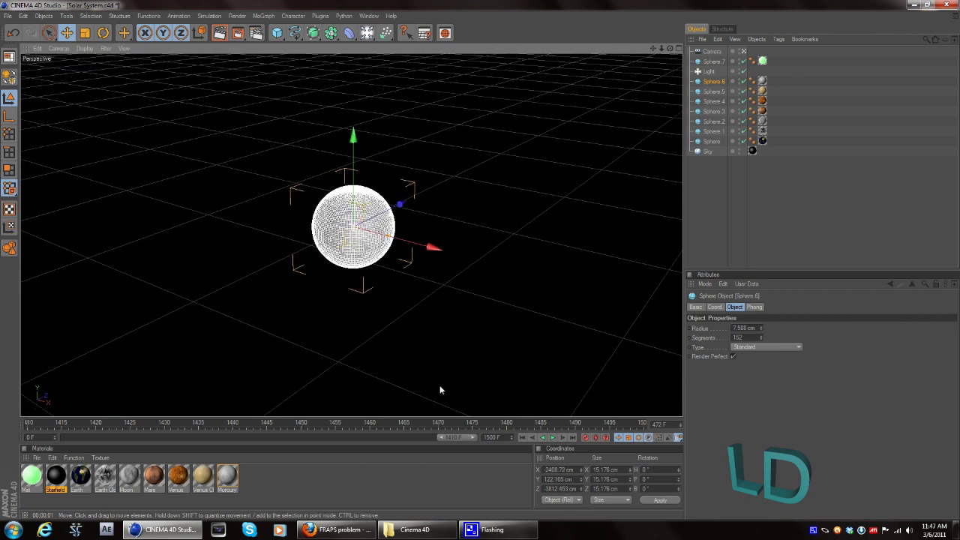
# Deselect Mercury, fill more of the view with it and render the close-up in the viewport
pyautogui.click(480, 262)
pyautogui.click(228, 30)
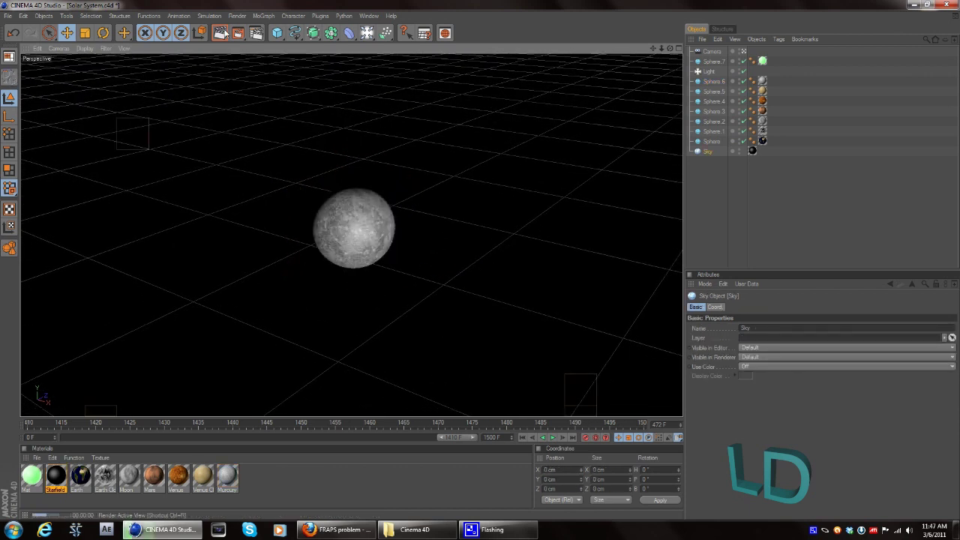
pyautogui.scroll(5, 355, 219)
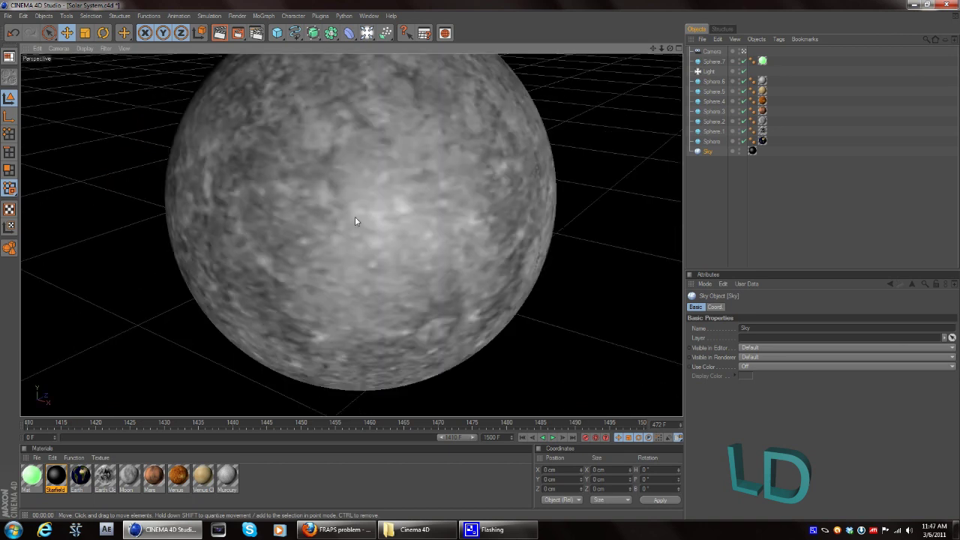
pyautogui.hotkey('ctrl', 'r')
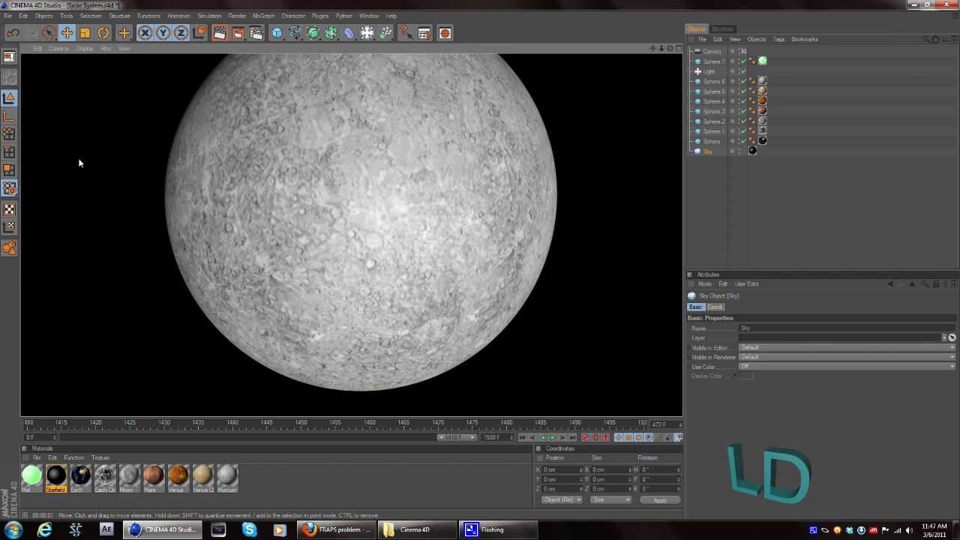
# Clear the Mercury render, select Sphere.7 and render the Sun in the viewport from nearby and from farther away
pyautogui.scroll(-5, 72, 157)
pyautogui.keyDown('alt'); pyautogui.moveTo(72, 157); pyautogui.dragTo(247, 214); pyautogui.keyUp('alt')
pyautogui.scroll(-6, 260, 217)
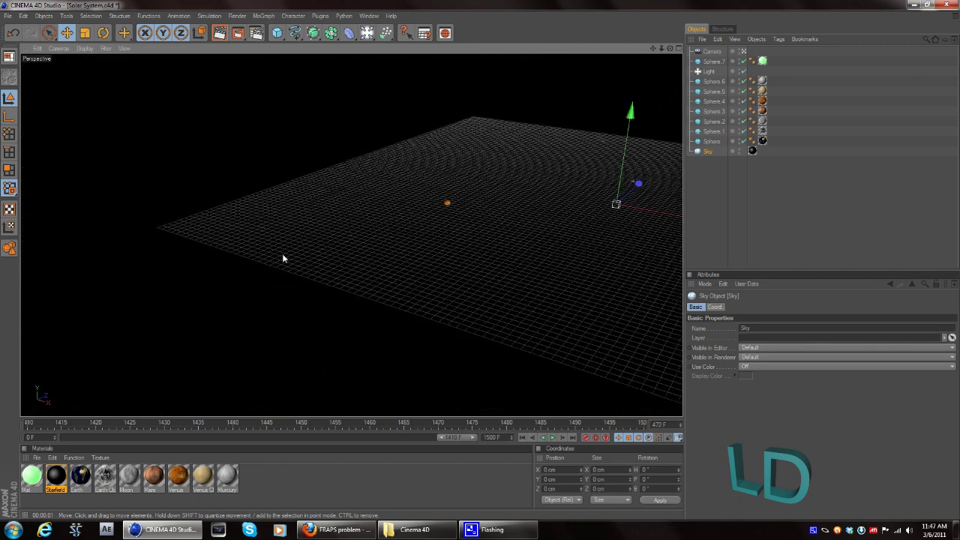
pyautogui.click(713, 61)
pyautogui.moveTo(564, 319)
pyautogui.keyDown('alt'); pyautogui.mouseDown(button='middle')
pyautogui.moveTo(480, 262)
pyautogui.moveTo(564, 318)
pyautogui.mouseUp(button='middle'); pyautogui.keyUp('alt')
pyautogui.keyDown('alt'); pyautogui.moveTo(564, 323); pyautogui.dragTo(438, 215); pyautogui.keyUp('alt')
pyautogui.click(219, 33)
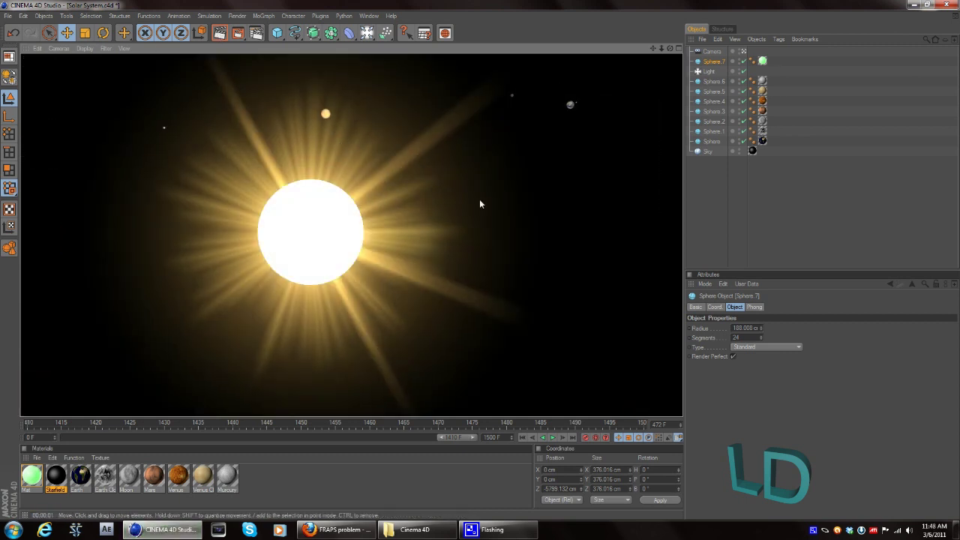
pyautogui.scroll(-10, 479, 196)
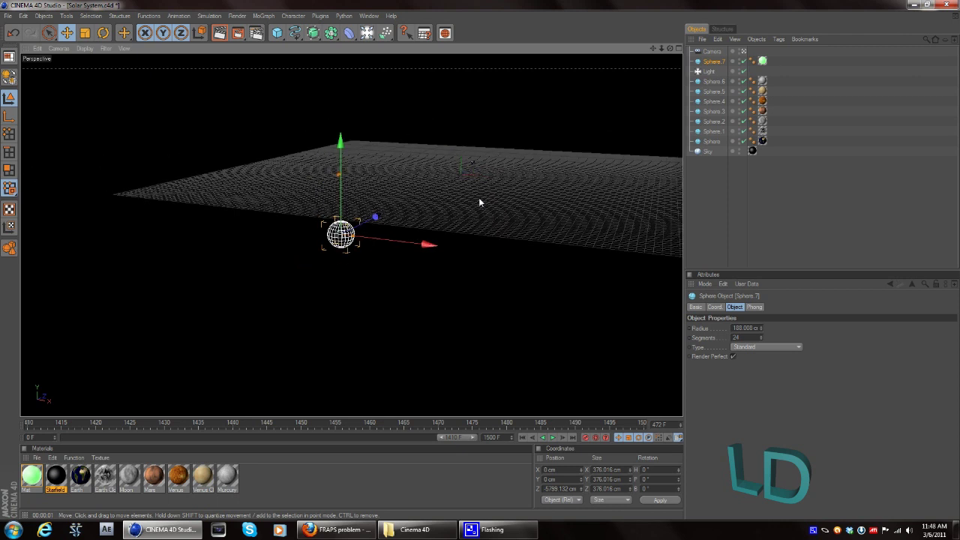
pyautogui.hotkey('ctrl', 'r')
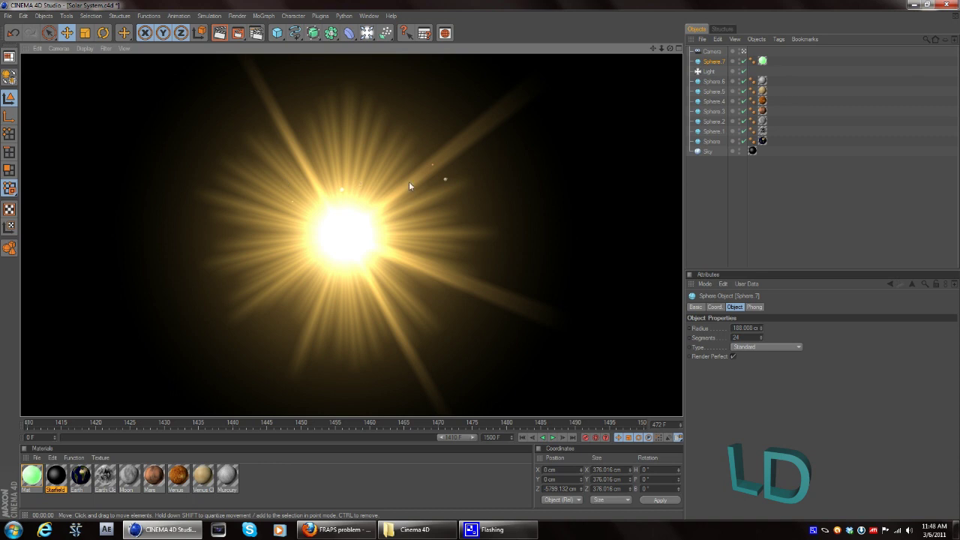
# Clear the Sun render and bring the camera past it to view the Earth and Moon
pyautogui.scroll(8, 430, 192)
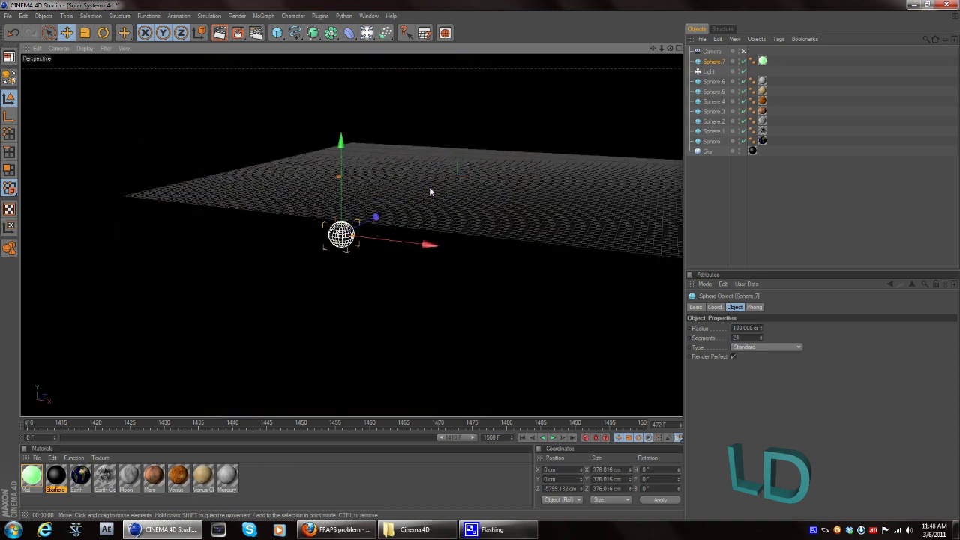
pyautogui.scroll(2, 430, 192)
pyautogui.click(479, 261)
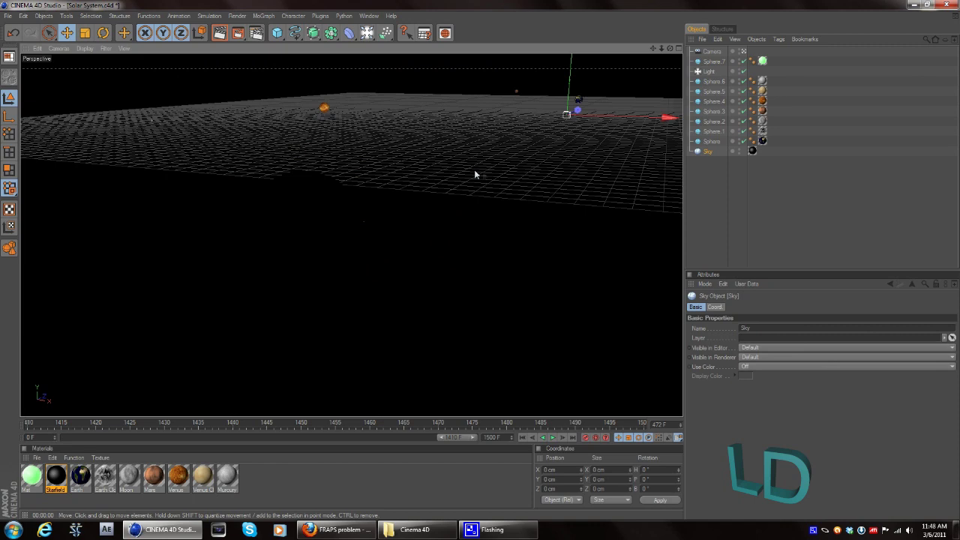
pyautogui.keyDown('alt'); pyautogui.moveTo(501, 190); pyautogui.dragTo(475, 175); pyautogui.keyUp('alt')
pyautogui.scroll(6, 477, 173)
pyautogui.keyDown('alt'); pyautogui.moveTo(501, 273); pyautogui.dragTo(467, 259, button='middle'); pyautogui.keyUp('alt')
pyautogui.keyDown('alt'); pyautogui.moveTo(501, 207); pyautogui.dragTo(408, 225); pyautogui.keyUp('alt')
pyautogui.scroll(5, 409, 221)
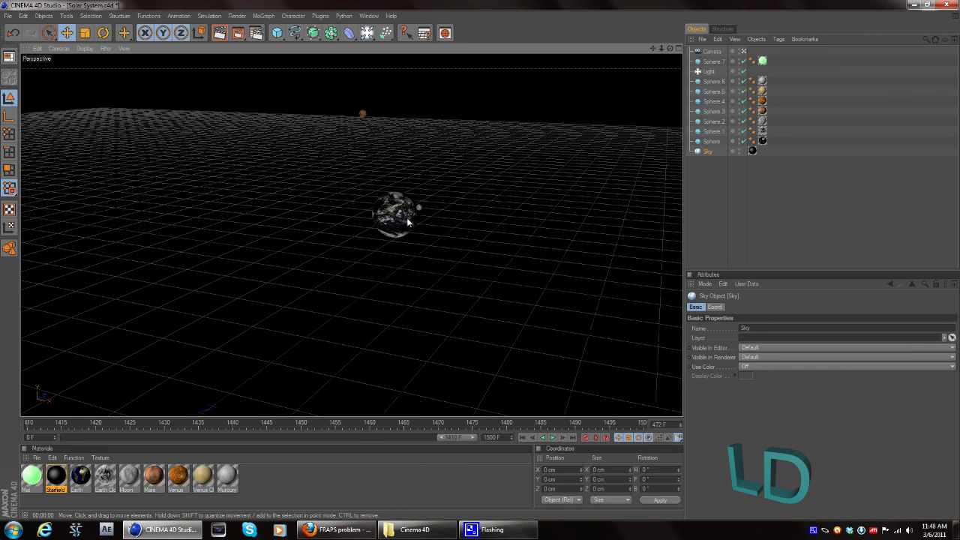
pyautogui.click(500, 530)
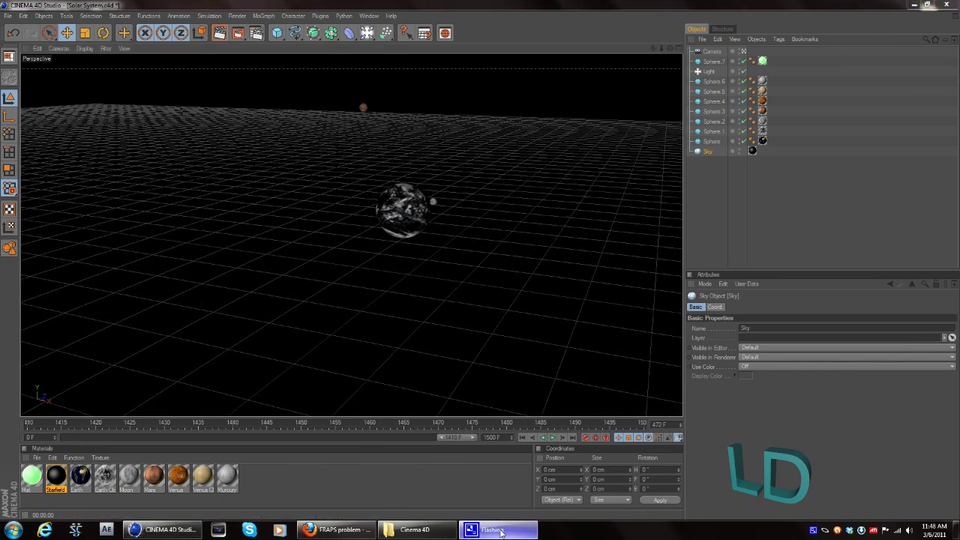
pyautogui.click(813, 530)
pyautogui.click(405, 157)
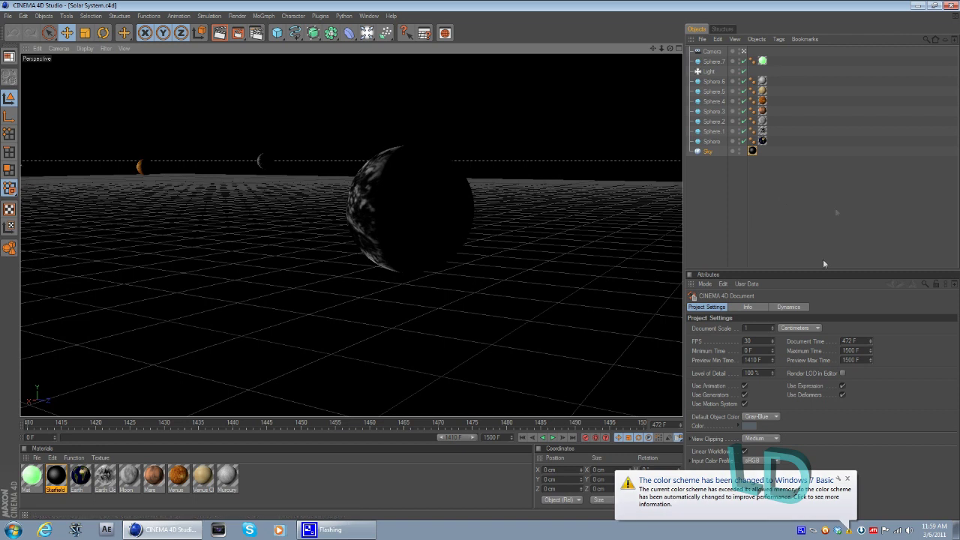
# Find the Sun's sphere, Sphere.7, and enlarge it to a radius of about 2451 cm
pyautogui.click(286, 249)
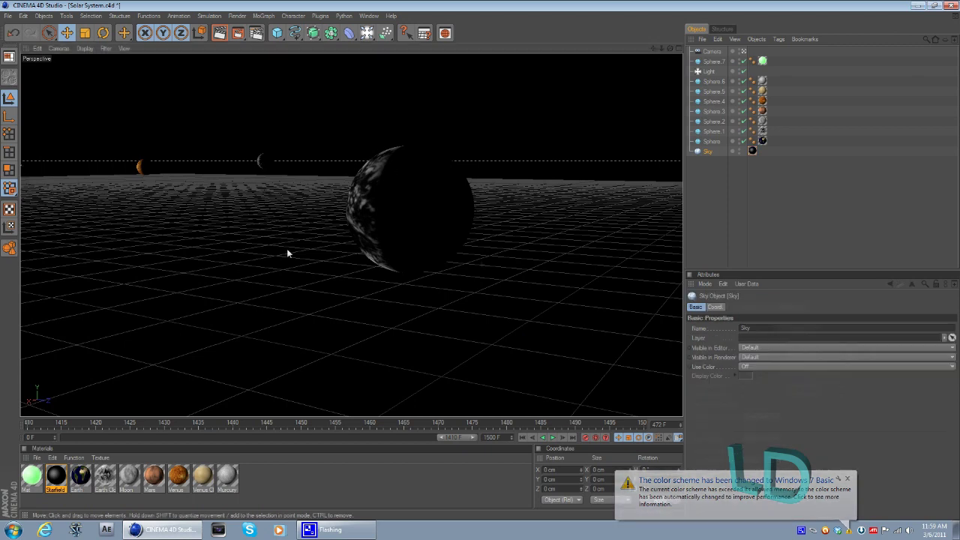
pyautogui.click(279, 255)
pyautogui.keyDown('alt'); pyautogui.moveTo(278, 255); pyautogui.dragTo(479, 261, button='middle'); pyautogui.keyUp('alt')
pyautogui.keyDown('alt'); pyautogui.moveTo(184, 321); pyautogui.dragTo(481, 264, button='middle'); pyautogui.keyUp('alt')
pyautogui.keyDown('alt'); pyautogui.moveTo(222, 345); pyautogui.dragTo(481, 262); pyautogui.keyUp('alt')
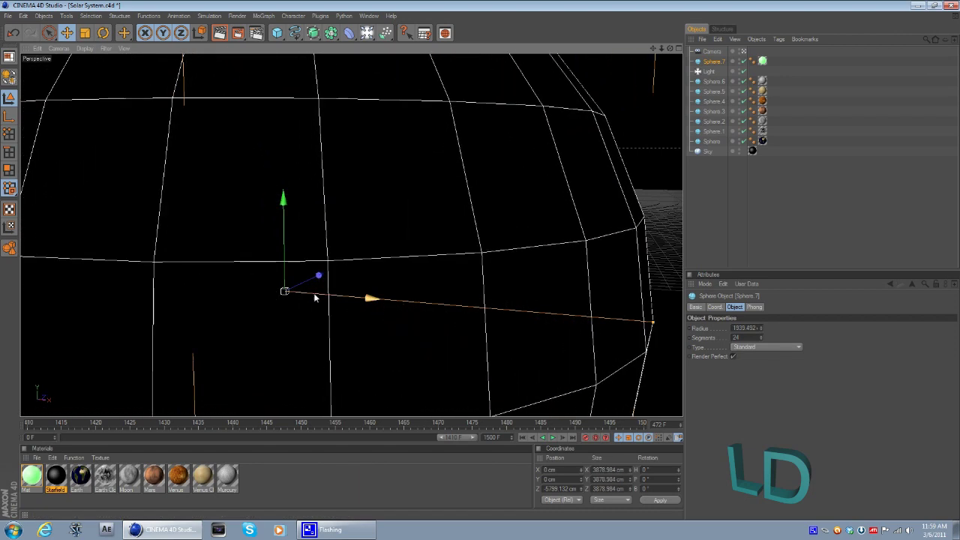
pyautogui.keyDown('alt'); pyautogui.moveTo(314, 292); pyautogui.dragTo(474, 290, button='right'); pyautogui.keyUp('alt')
pyautogui.scroll(-3, 474, 292)
pyautogui.keyDown('alt'); pyautogui.moveTo(497, 285); pyautogui.dragTo(480, 259); pyautogui.keyUp('alt')
pyautogui.keyDown('alt'); pyautogui.moveTo(525, 296); pyautogui.dragTo(398, 307); pyautogui.keyUp('alt')
pyautogui.click(463, 294)
pyautogui.click(398, 270)
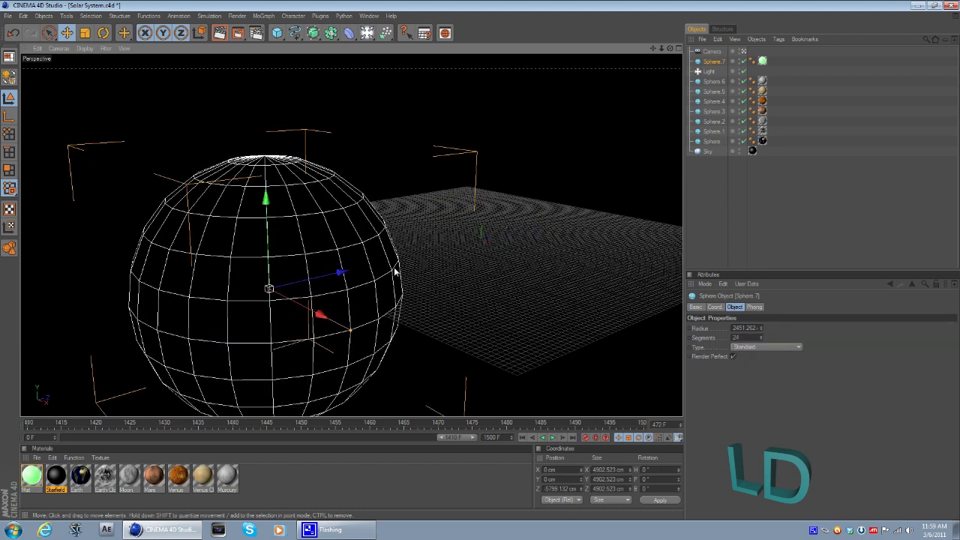
# Move Sphere.7 along the Z axis to about -7858 cm and render it with its segments raised to 185
pyautogui.moveTo(339, 274)
pyautogui.keyDown('alt'); pyautogui.mouseDown()
pyautogui.moveTo(479, 259)
pyautogui.moveTo(338, 277)
pyautogui.mouseUp(); pyautogui.keyUp('alt')
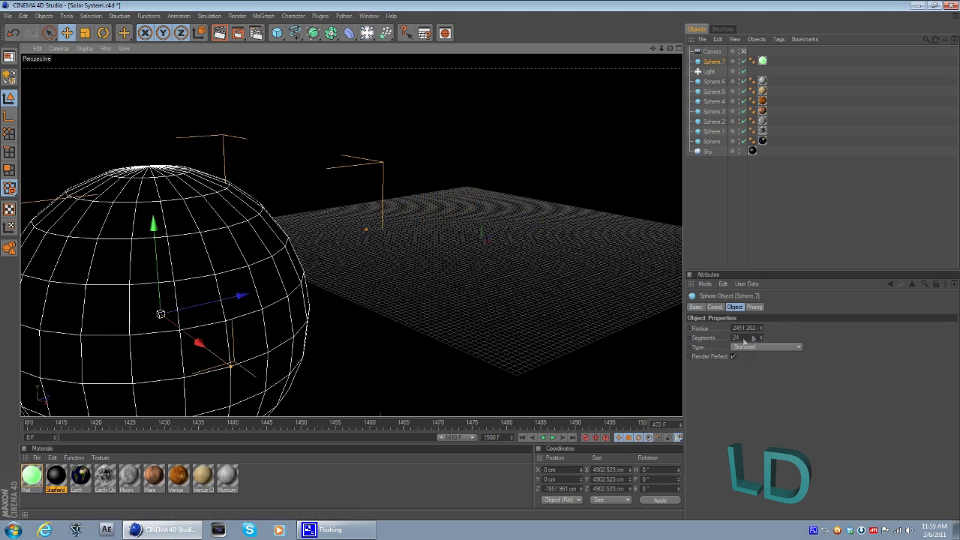
pyautogui.moveTo(761, 339); pyautogui.dragTo(760, 331)
pyautogui.keyDown('alt'); pyautogui.moveTo(461, 349); pyautogui.dragTo(432, 209); pyautogui.keyUp('alt')
pyautogui.hotkey('ctrl', 'r')
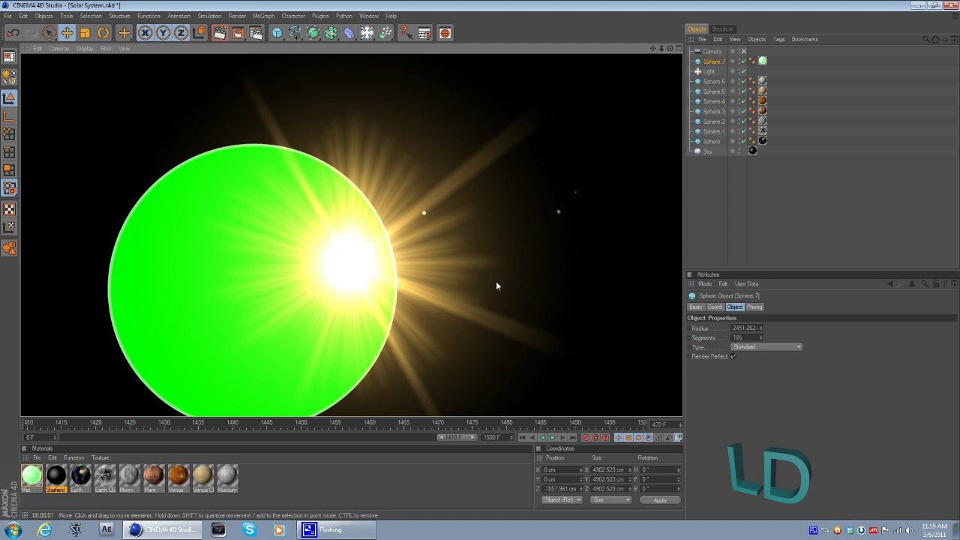
# Move Sphere.7 along the Z axis to about -6624 cm and render it with the light's glow in the viewport
pyautogui.click(156, 214)
pyautogui.click(548, 319)
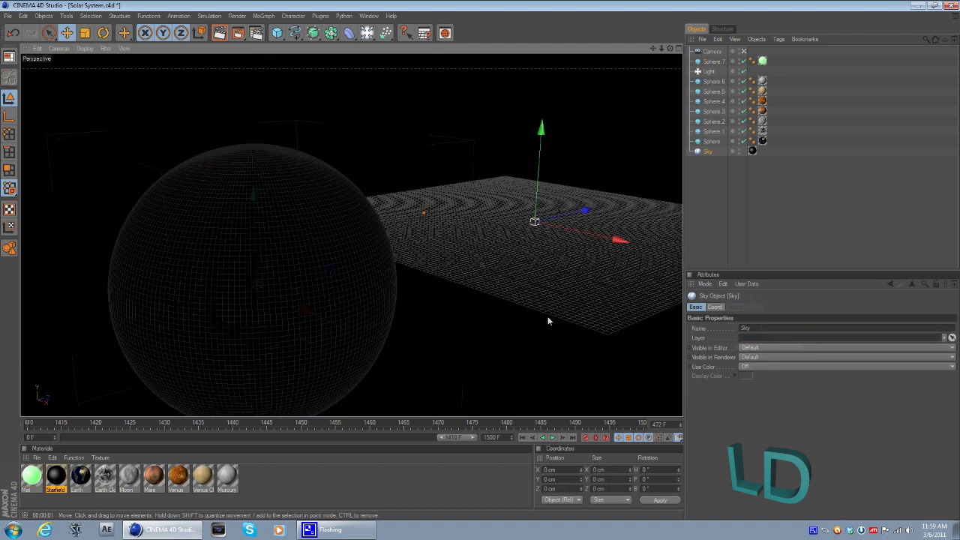
pyautogui.click(266, 228)
pyautogui.moveTo(331, 270); pyautogui.dragTo(384, 257)
pyautogui.click(220, 33)
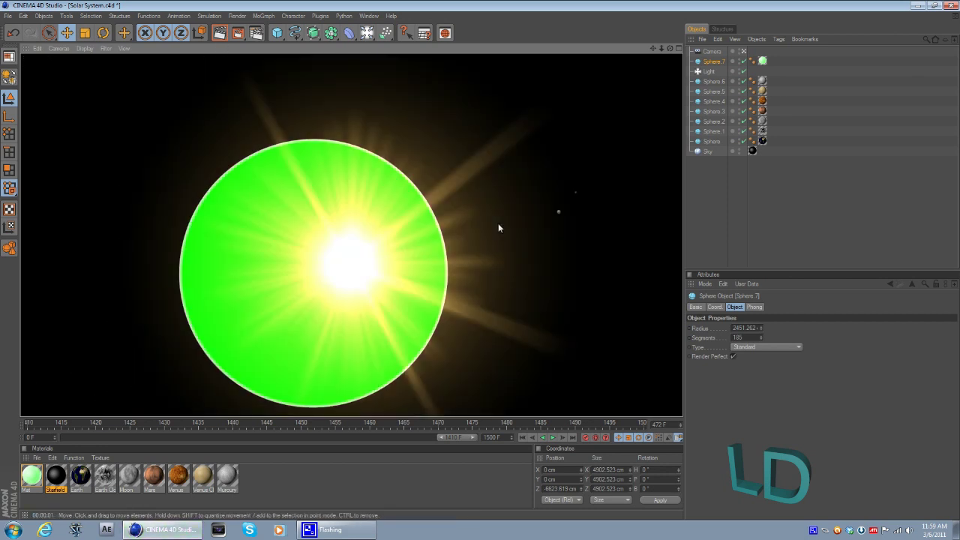
# Clear the render and move Sphere.7 along the Z axis to about -8964 cm, checking its placement from farther away
pyautogui.click(218, 232)
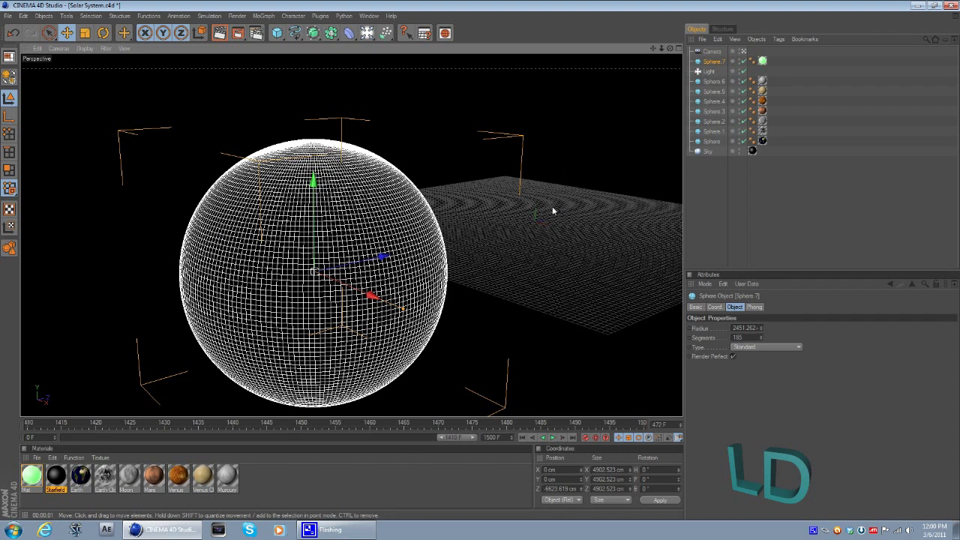
pyautogui.moveTo(349, 263); pyautogui.dragTo(237, 290)
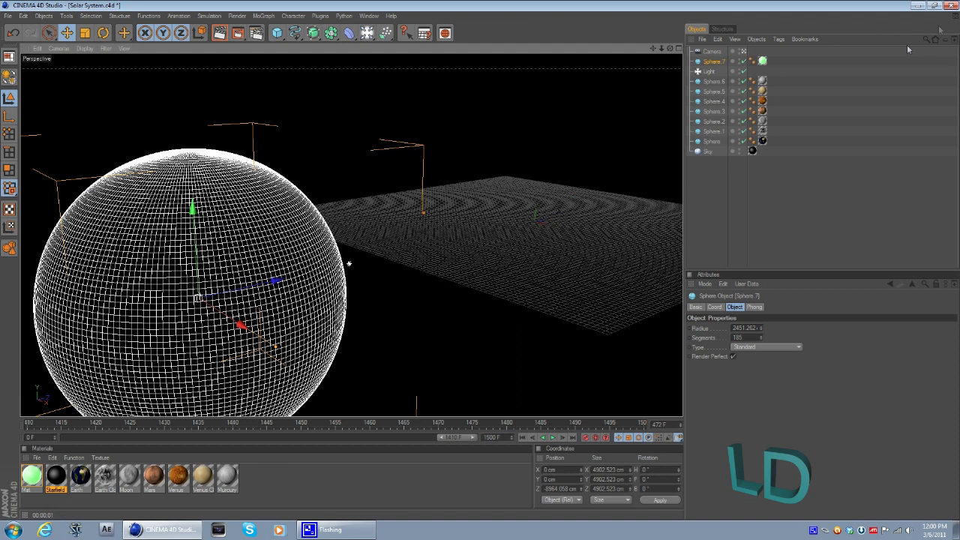
pyautogui.click(456, 291)
pyautogui.click(297, 243)
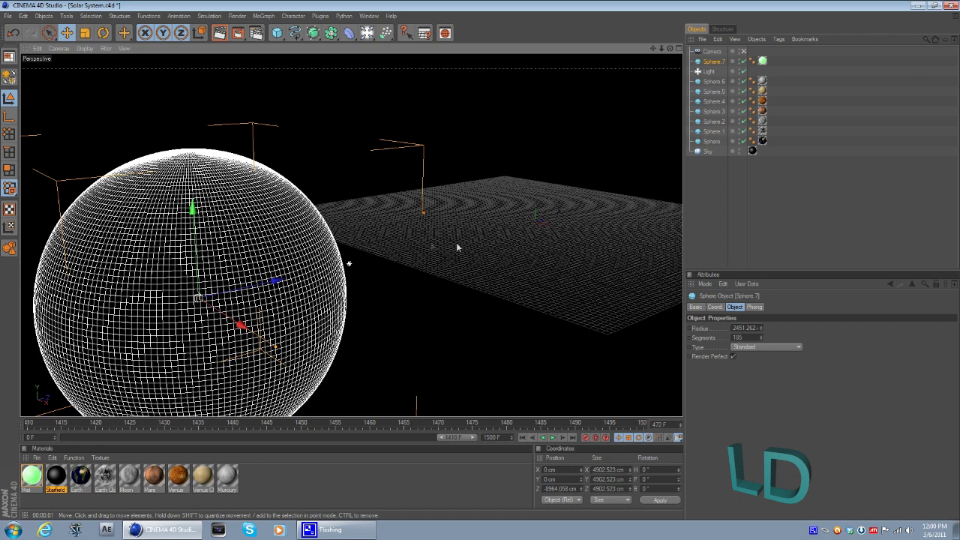
pyautogui.scroll(-10, 477, 258)
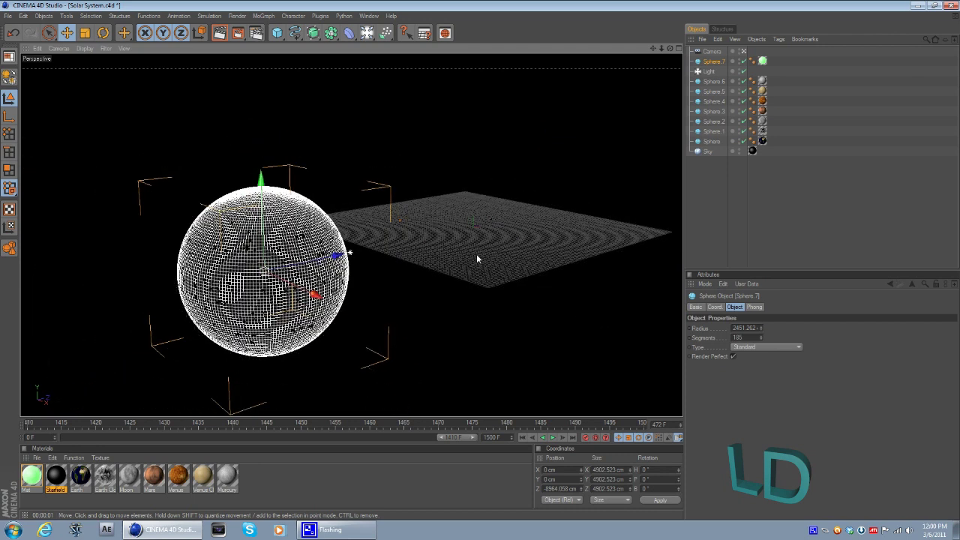
pyautogui.scroll(6, 477, 257)
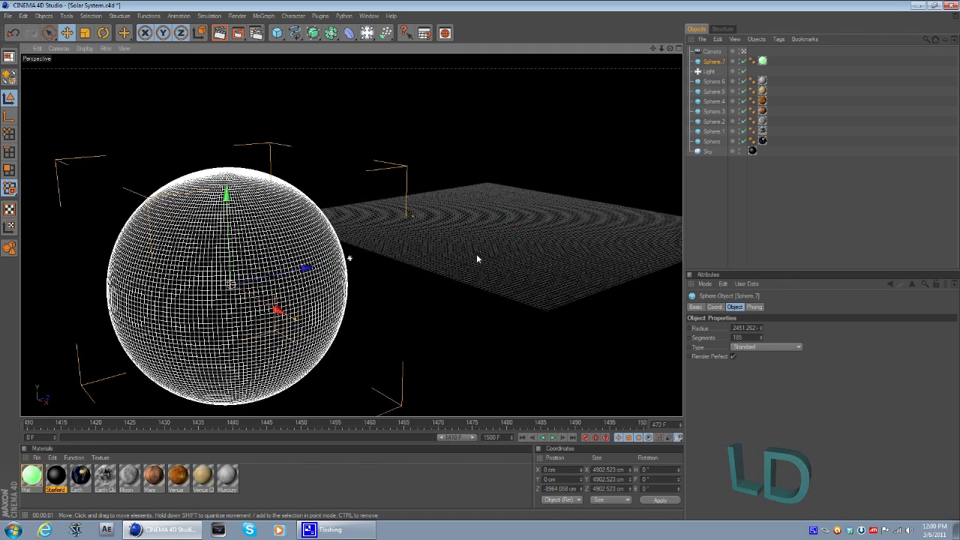